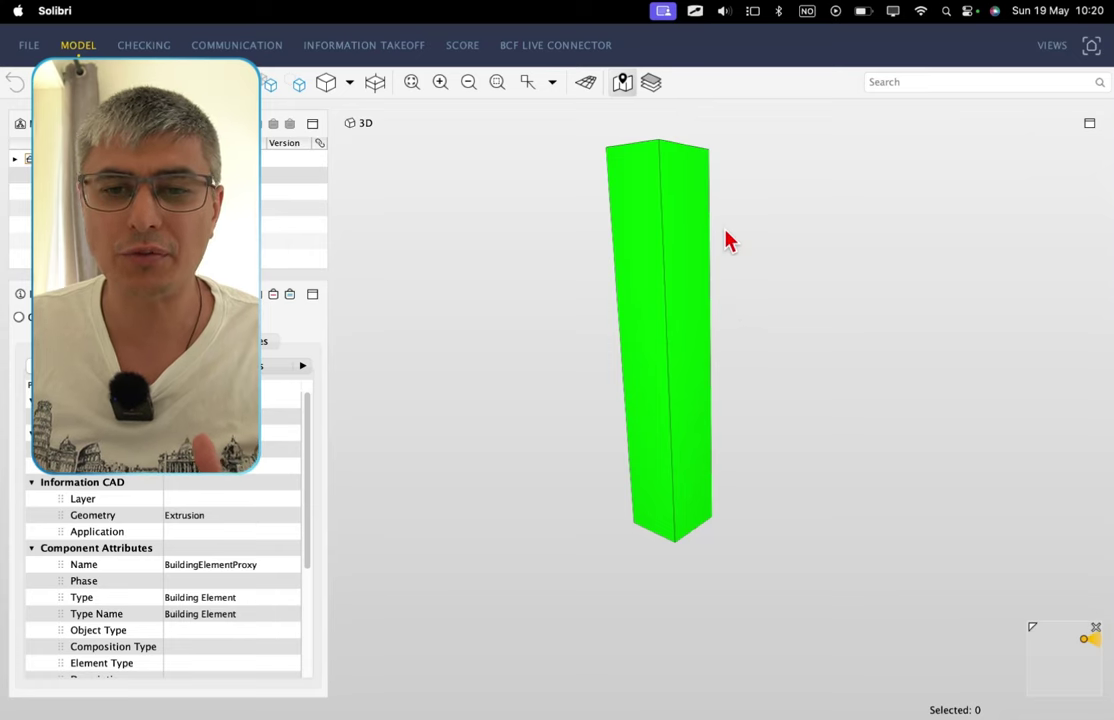
# - Leave Solibri's Info panel and move to the full-screen Blender window showing the proxy column project
pyautogui.moveTo(680, 228)
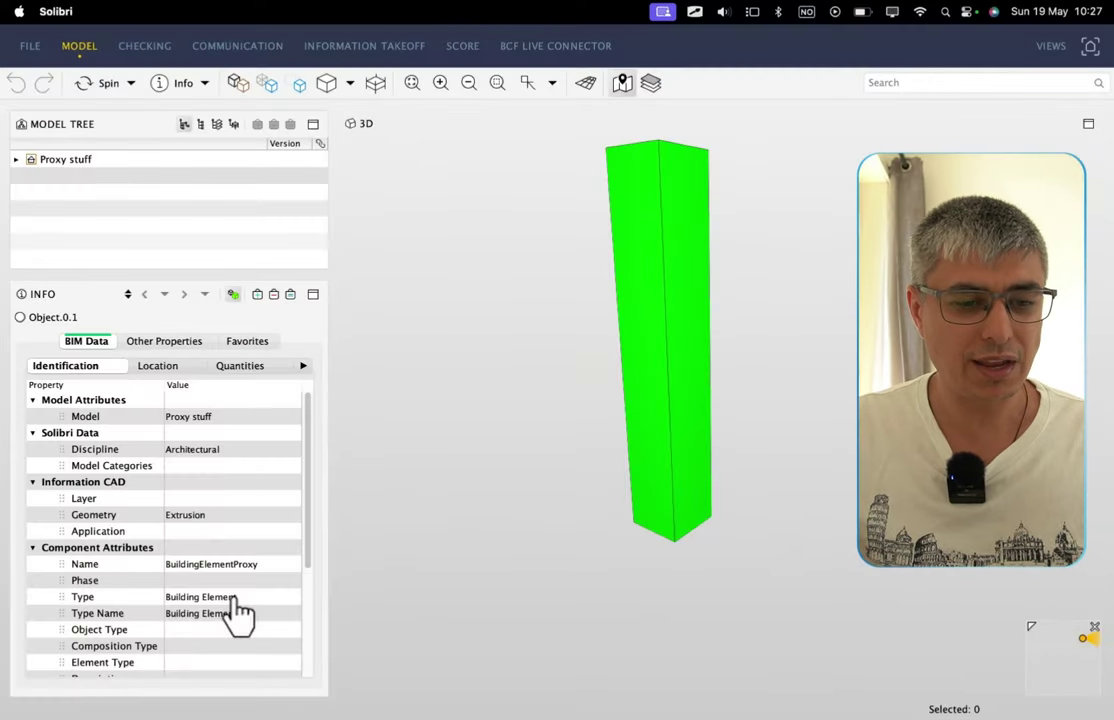
pyautogui.hotkey('ctrl', 'Right')
pyautogui.hotkey('ctrl', 'Left')
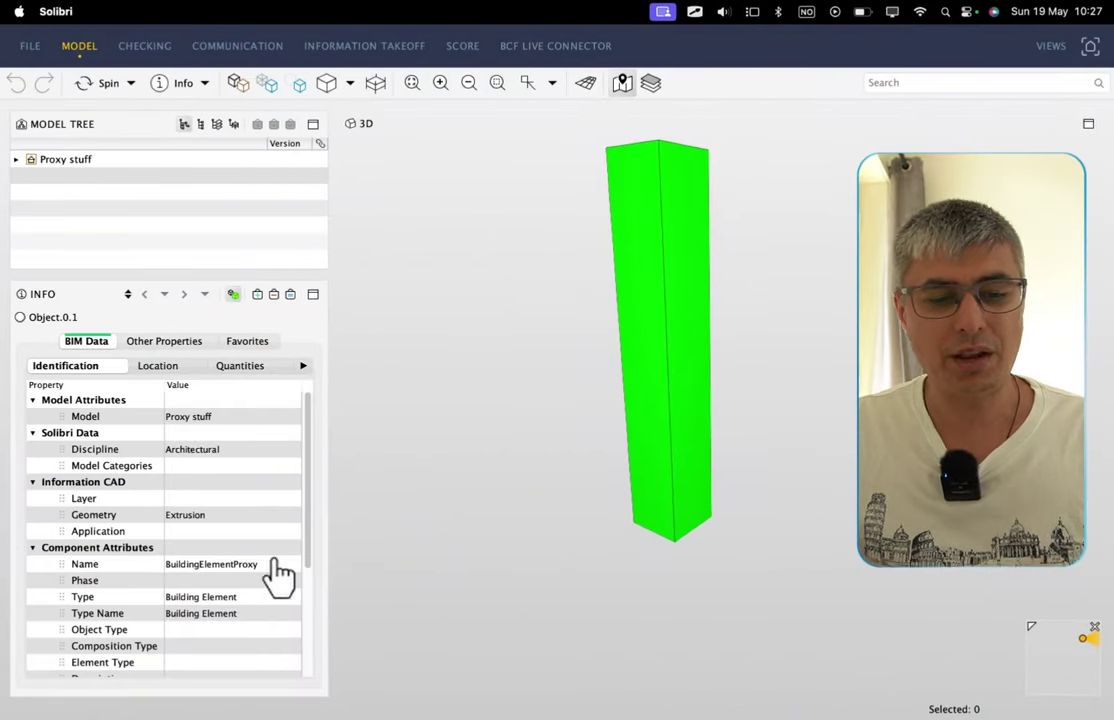
pyautogui.scroll(-5, 264, 597)
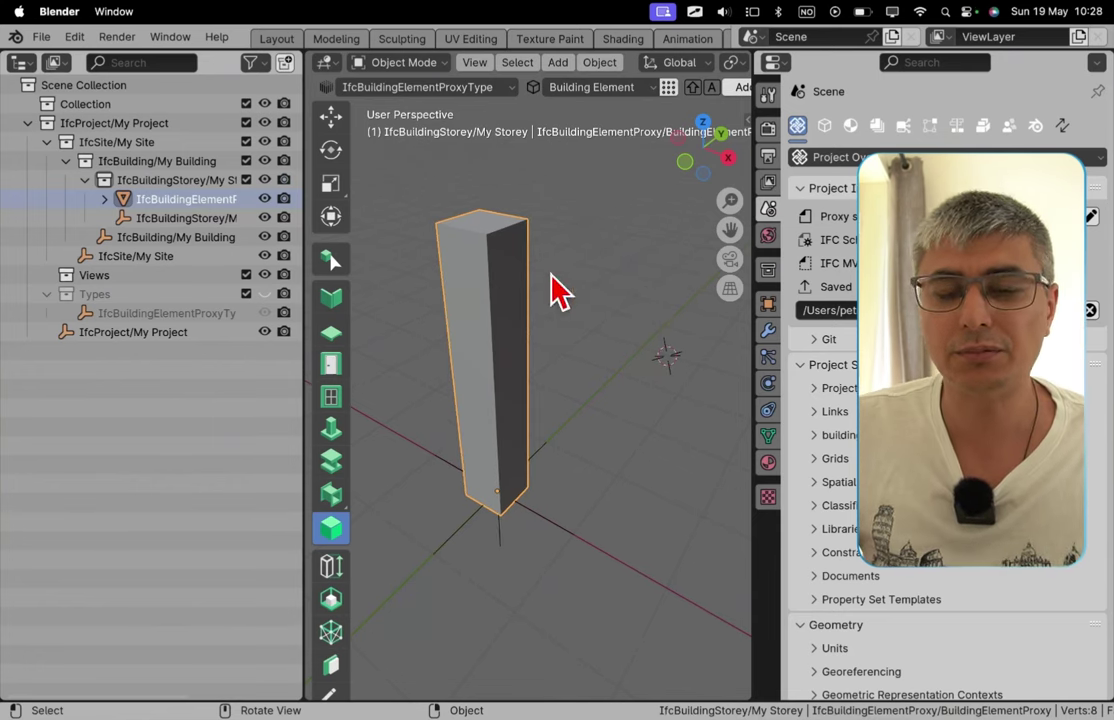
# - Show the proxy column's Object Metadata and remove its Building Element type, leaving No Relating Type
pyautogui.click(824, 128)
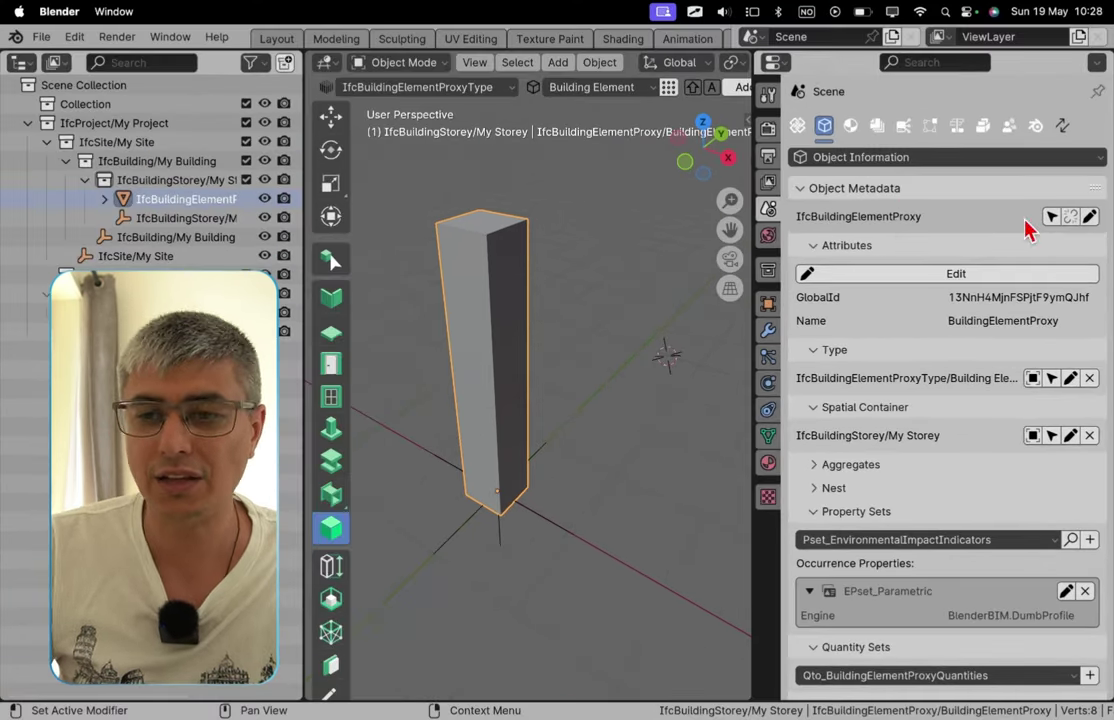
pyautogui.click(1091, 217)
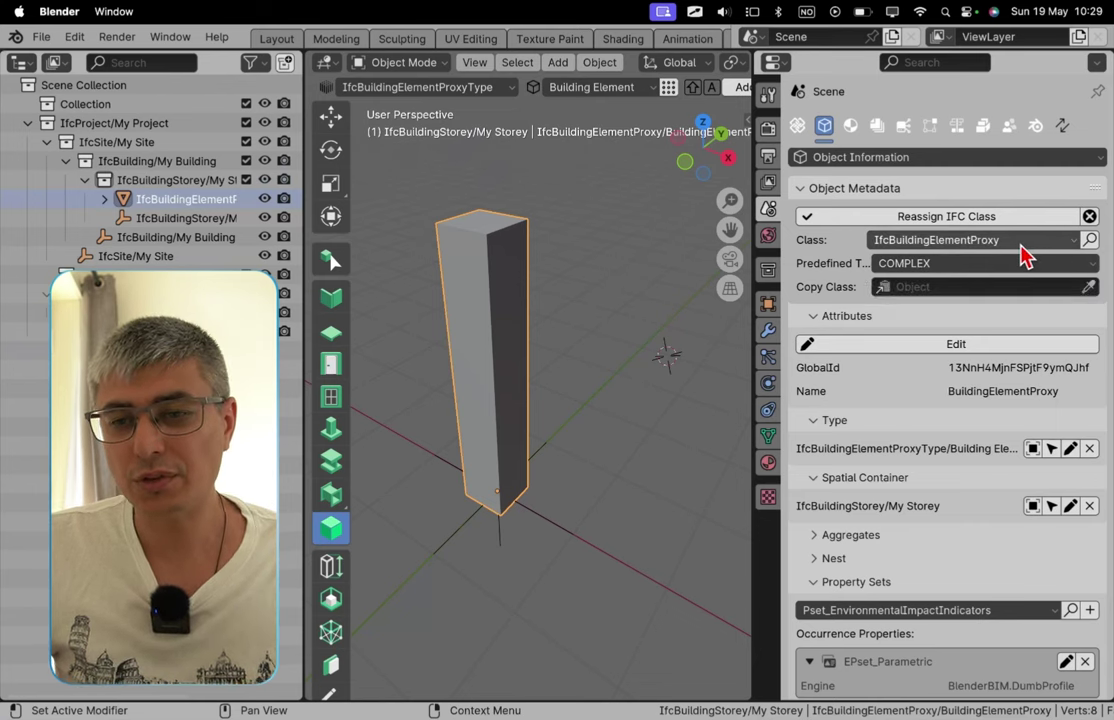
pyautogui.click(1025, 253)
pyautogui.click(1089, 216)
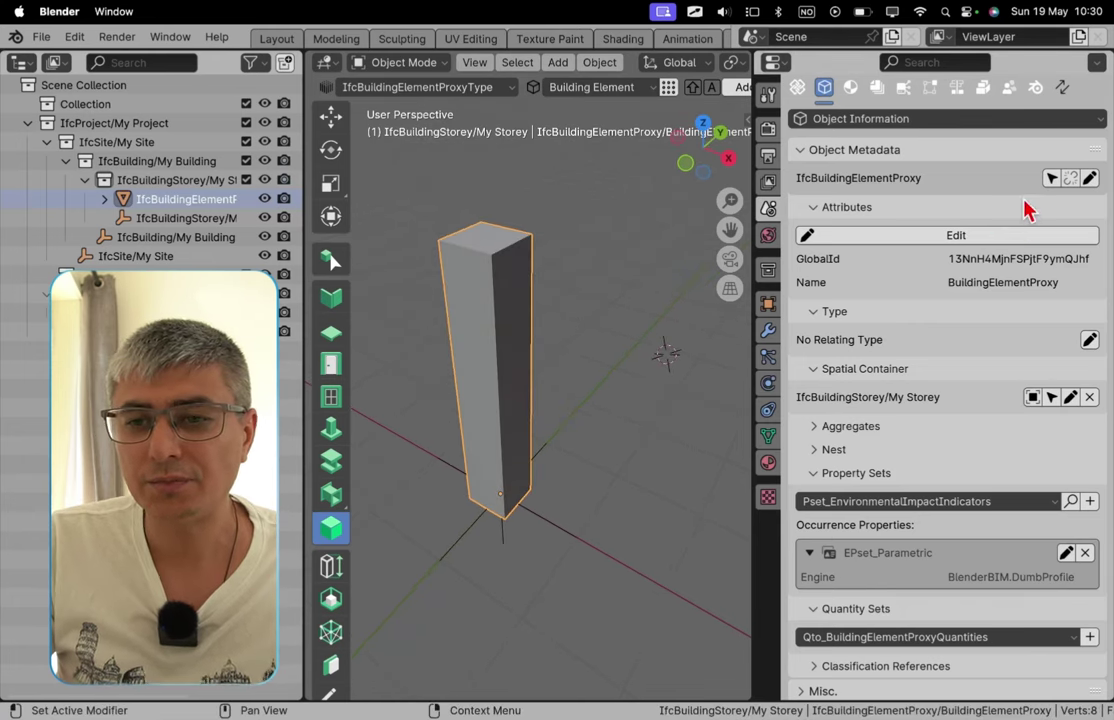
# - Start reclassing the proxy, keeping class IfcBuildingElementProxy and setting predefined type USERDEFINED
pyautogui.click(1090, 179)
pyautogui.click(1052, 203)
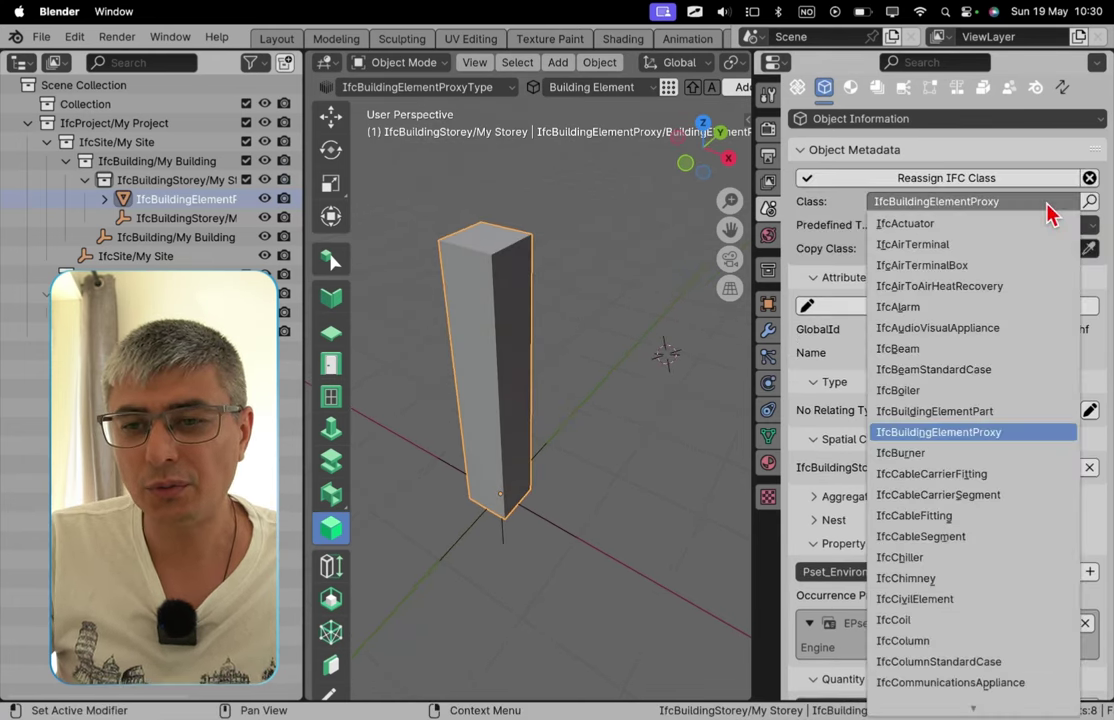
pyautogui.click(999, 436)
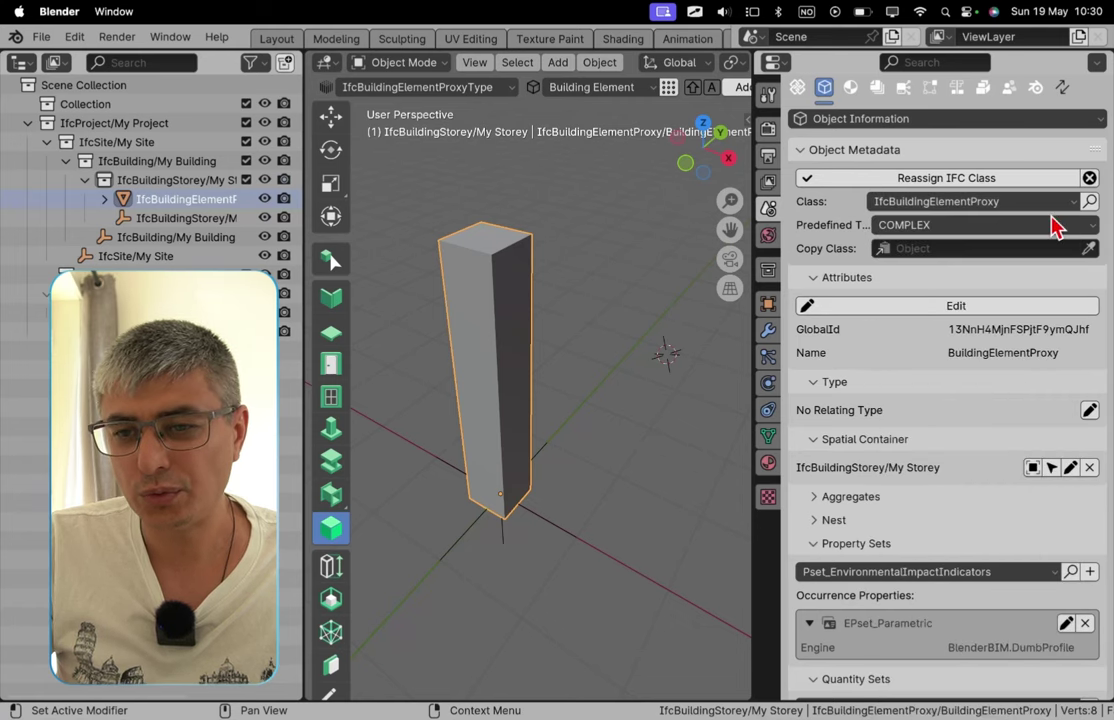
pyautogui.click(1048, 222)
pyautogui.click(976, 290)
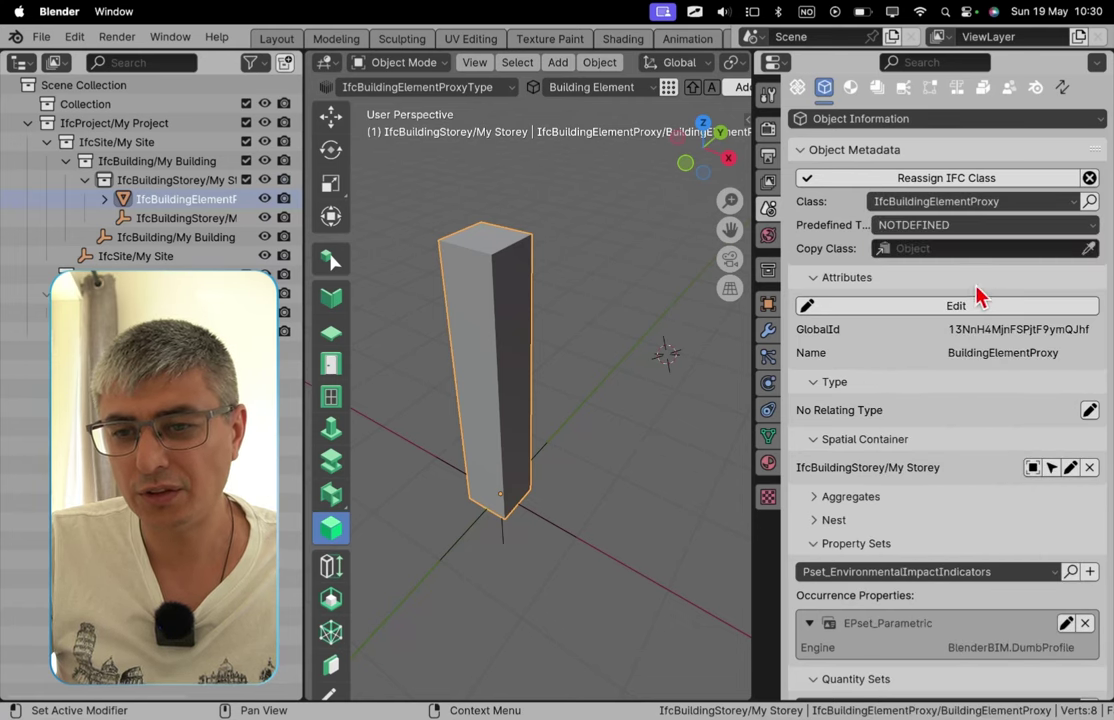
pyautogui.click(1014, 227)
pyautogui.click(955, 376)
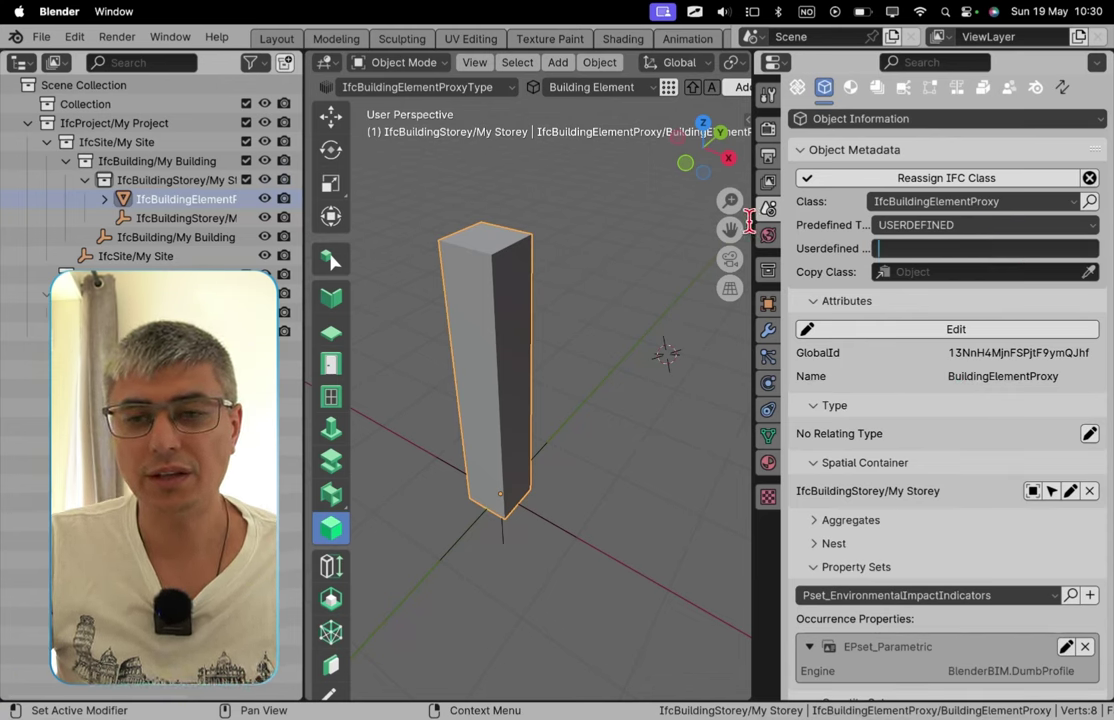
pyautogui.click(731, 551)
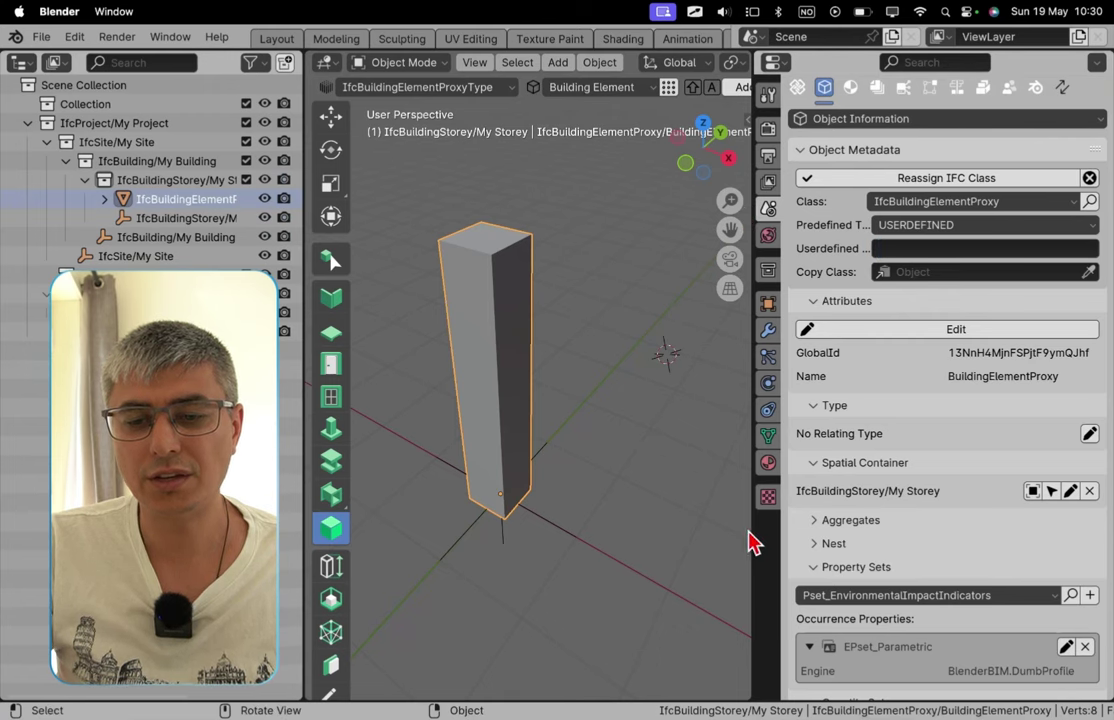
# - Enter the user-defined type 'Special Column' and apply the IFC class reassignment
pyautogui.moveTo(752, 526); pyautogui.dragTo(651, 522)
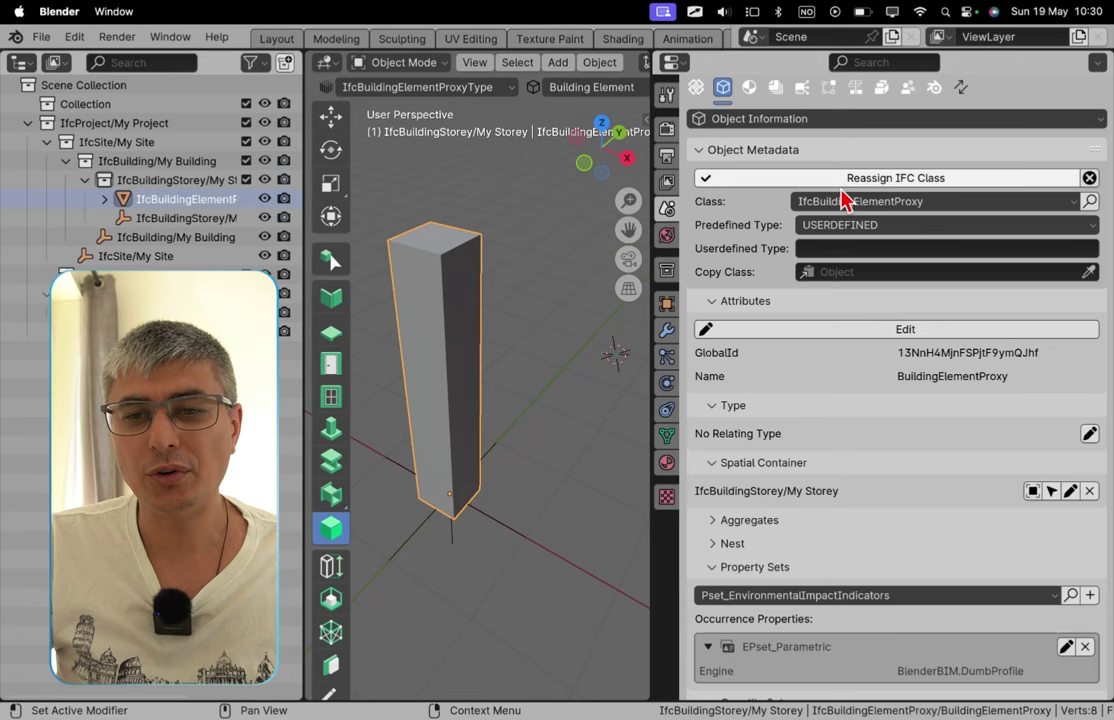
pyautogui.click(878, 249)
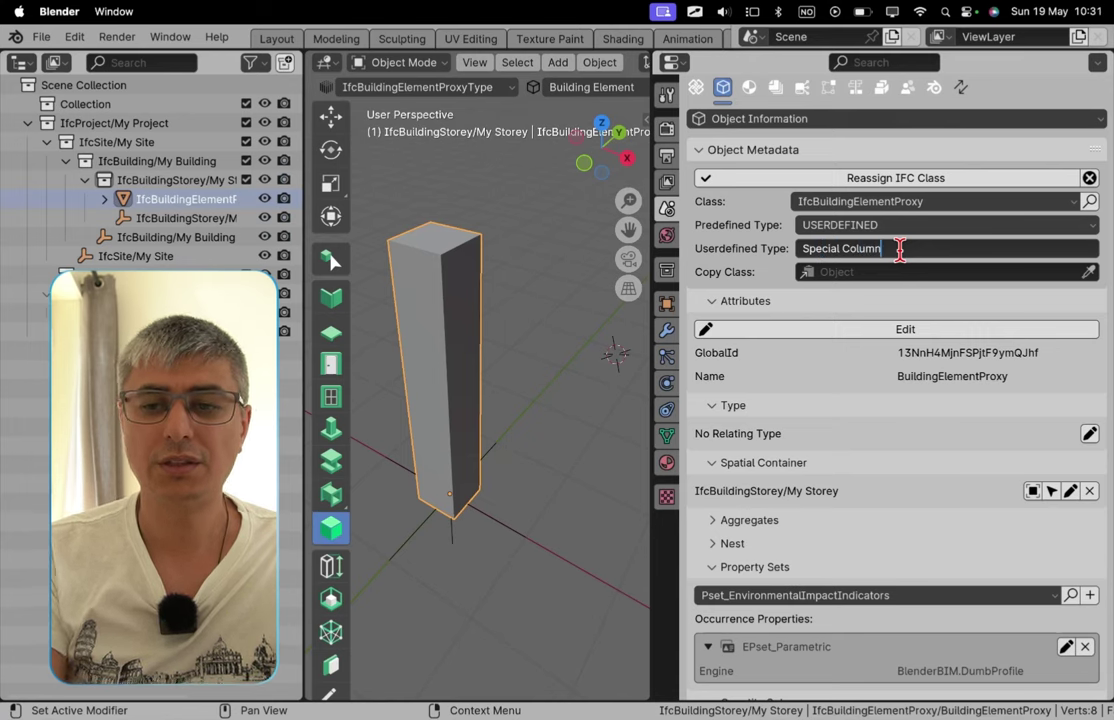
pyautogui.click(1012, 180)
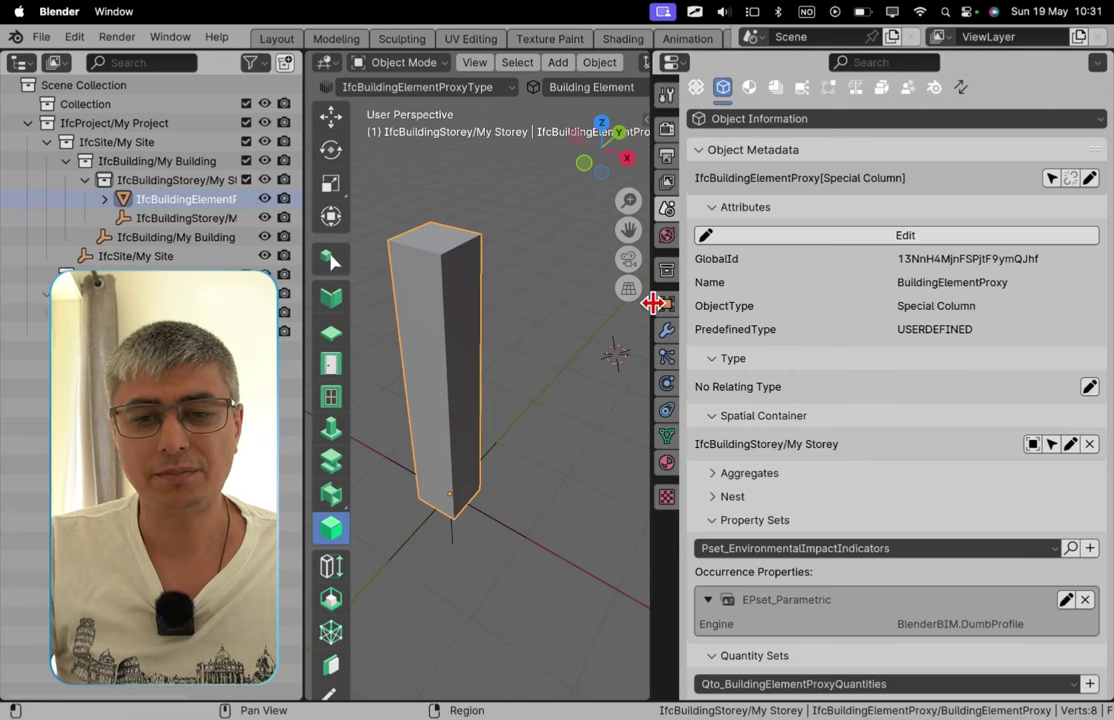
# - Save the IFC project Proxy stuff.ifc
pyautogui.moveTo(655, 301); pyautogui.dragTo(694, 301)
pyautogui.click(42, 42)
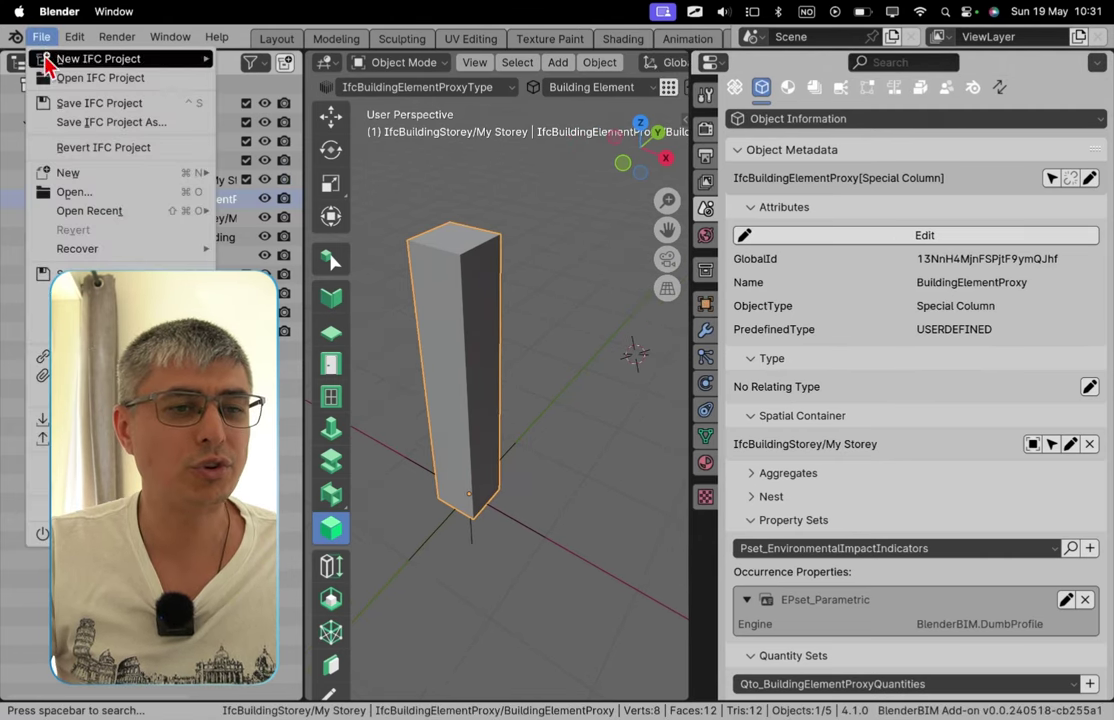
pyautogui.click(106, 104)
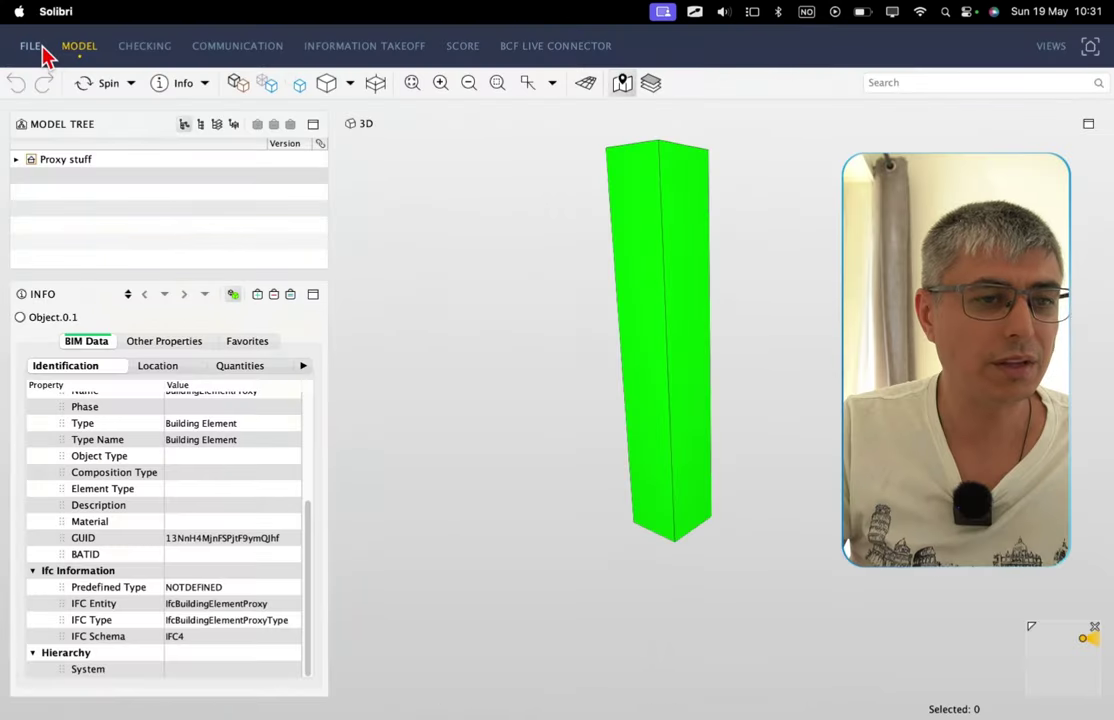
# - Close the current Solibri model without saving and reopen Proxy stuff.ifc with default disciplines
pyautogui.click(33, 46)
pyautogui.click(137, 205)
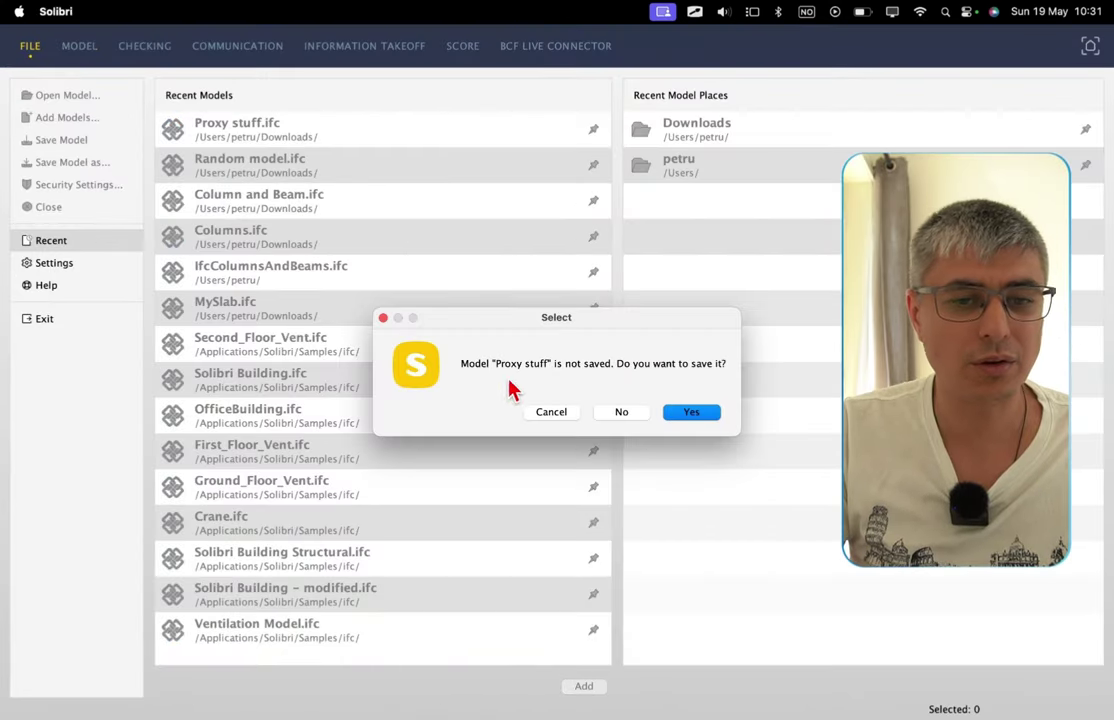
pyautogui.click(619, 413)
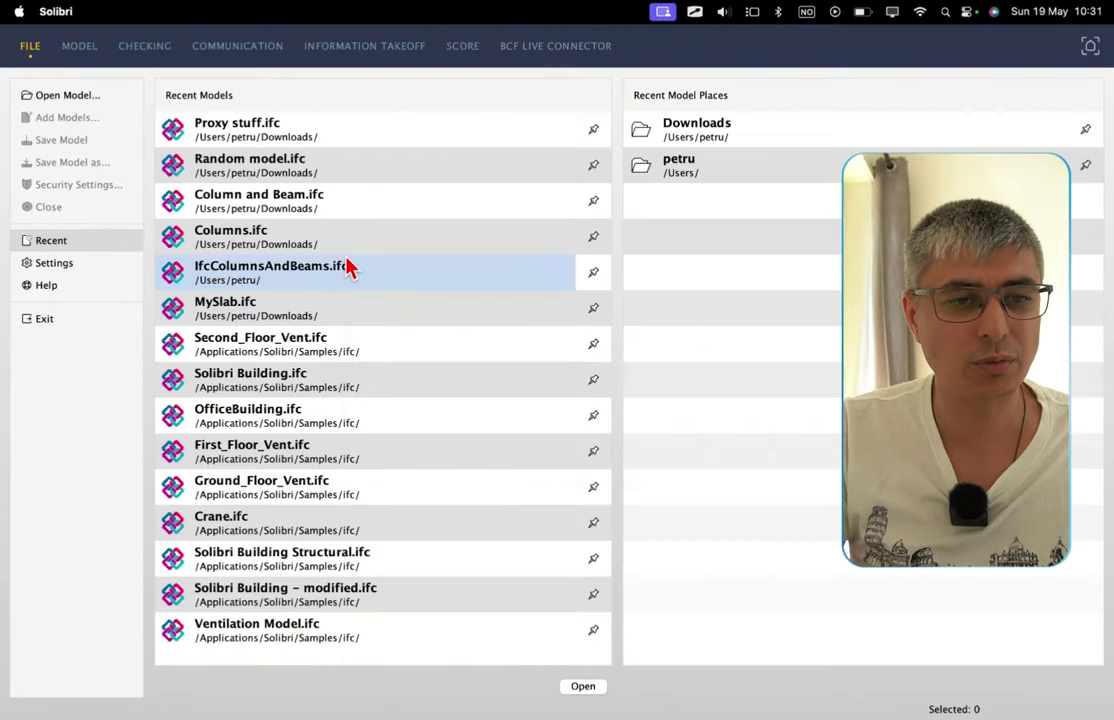
pyautogui.doubleClick(234, 141)
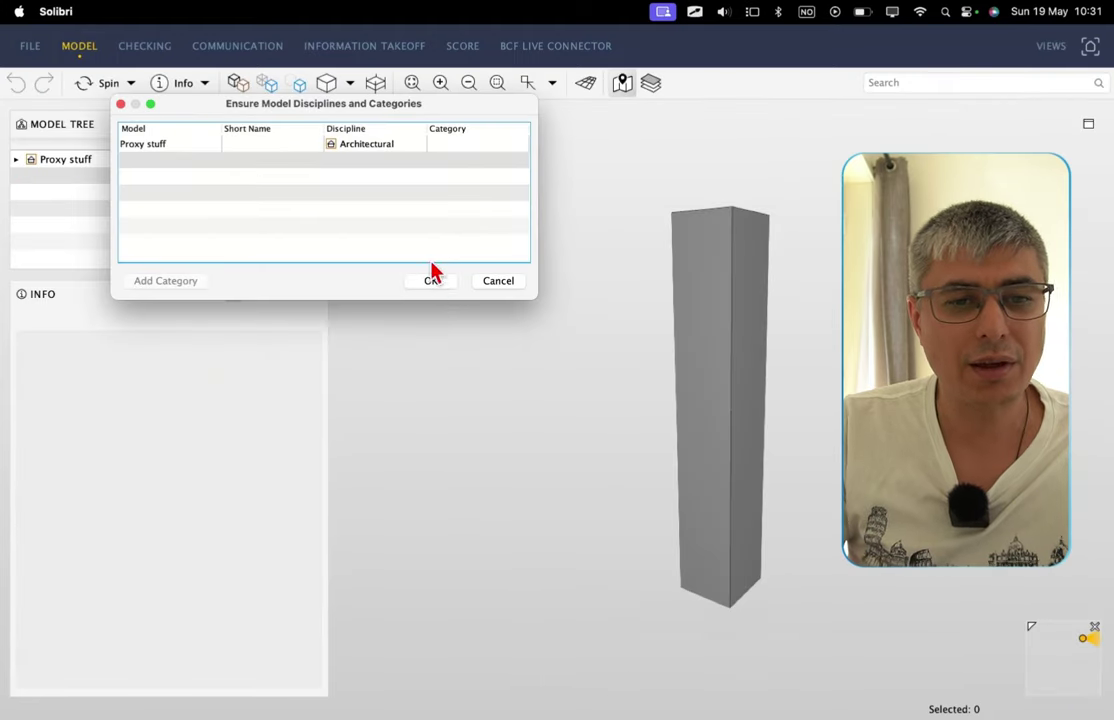
pyautogui.click(435, 279)
# - Select the column and check it is IfcBuildingElementProxy with object type Special Column
pyautogui.click(734, 331)
pyautogui.scroll(-5, 240, 500)
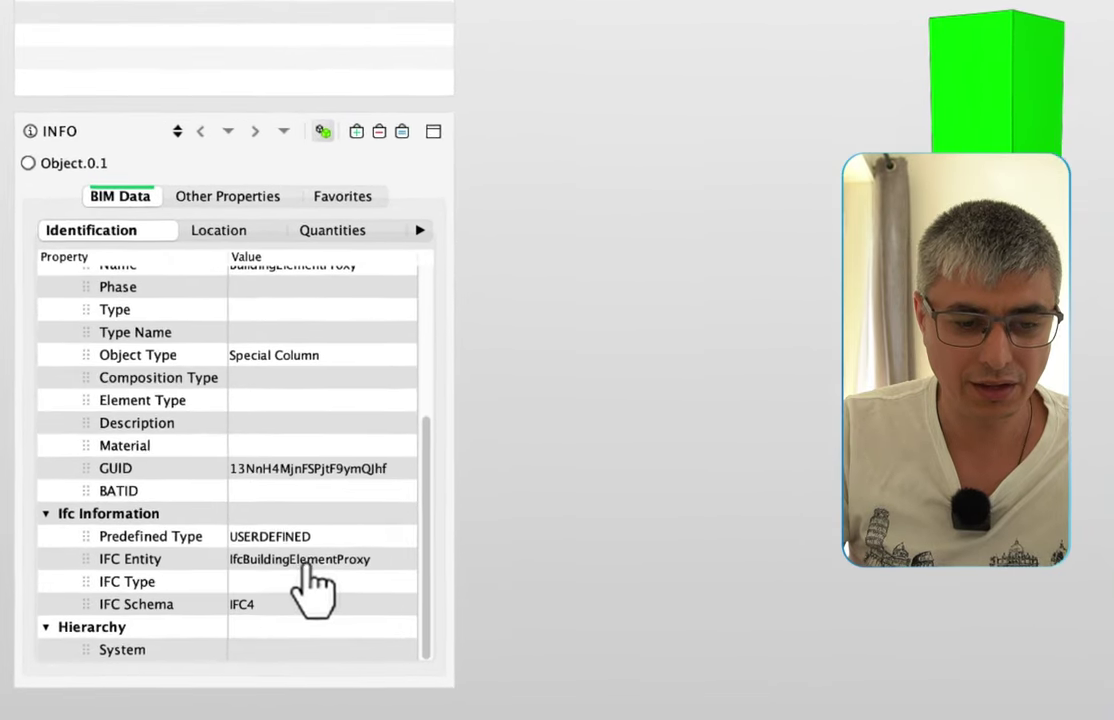
pyautogui.scroll(2, 310, 467)
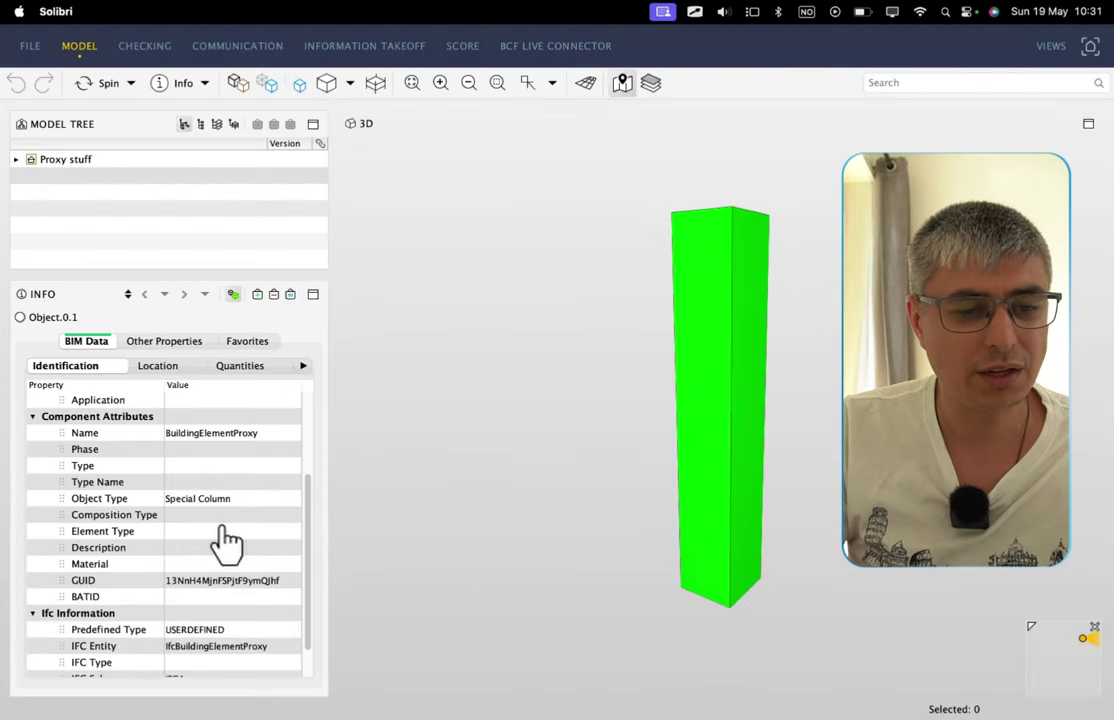
pyautogui.scroll(1, 224, 541)
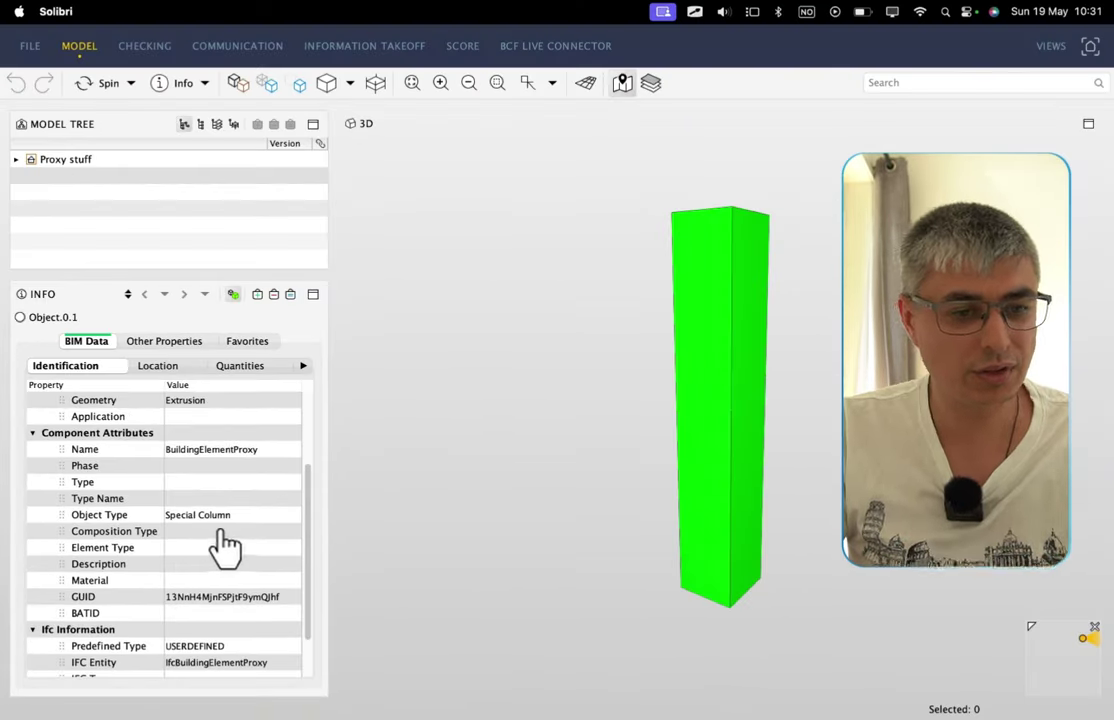
pyautogui.scroll(5, 224, 545)
pyautogui.scroll(-5, 224, 545)
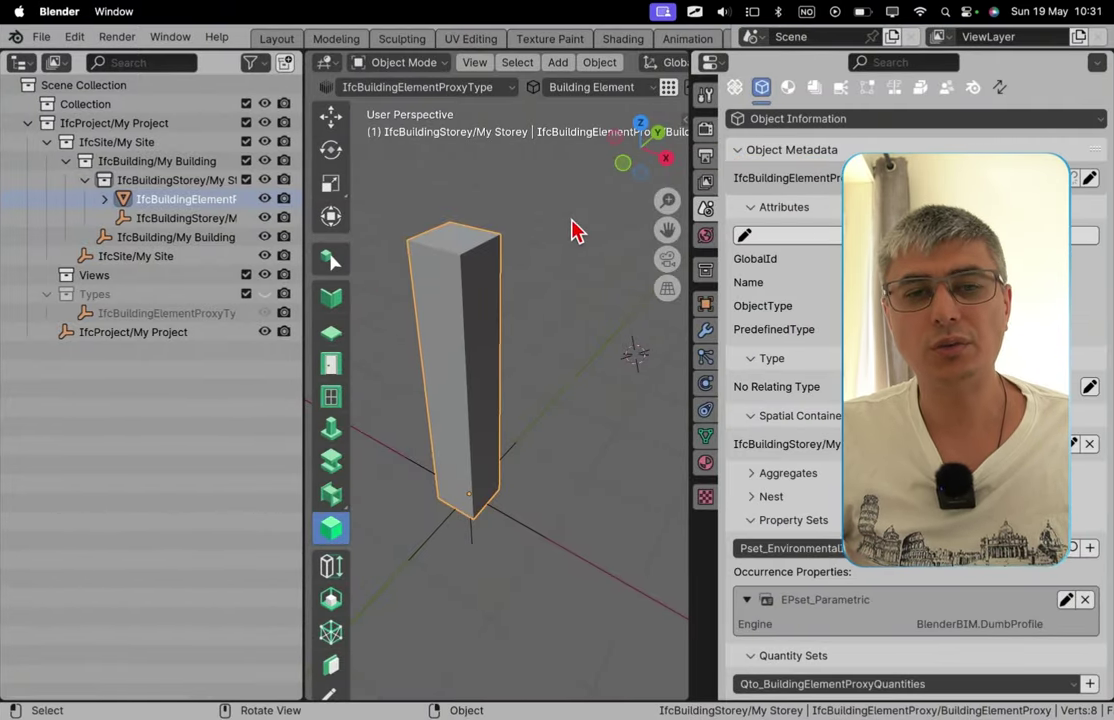
# - Clear the selection by clicking empty space in the 3D viewport
pyautogui.click(580, 227)
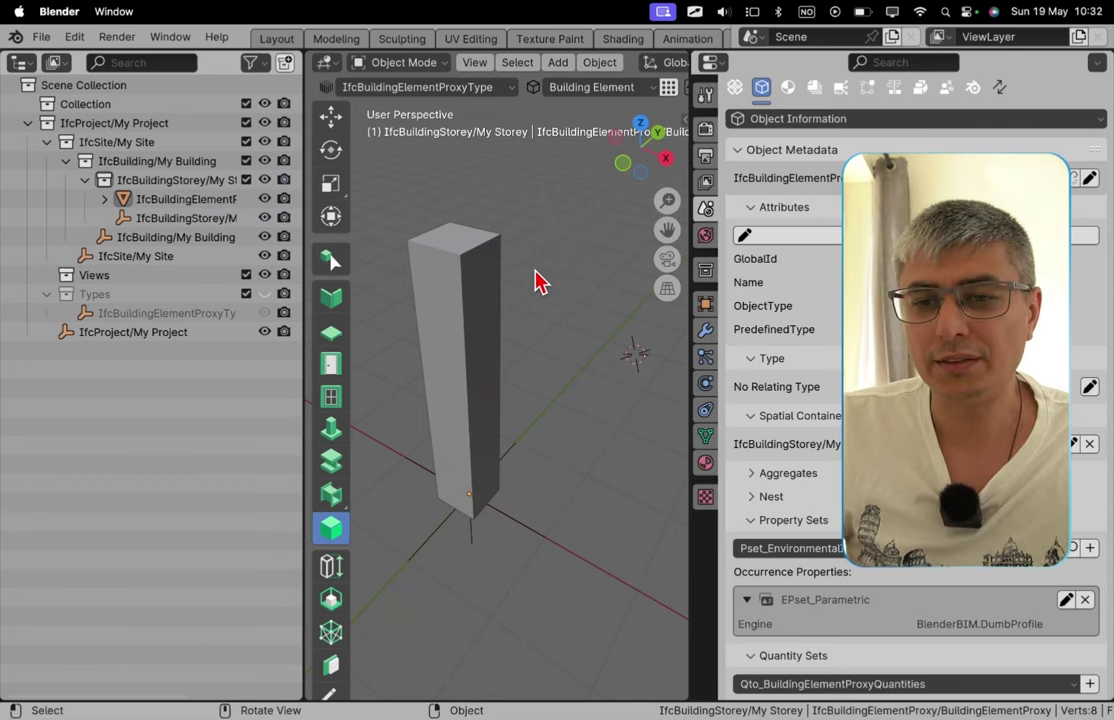
# - Reselect the column and choose IfcColumn as its new class by searching 'column'
pyautogui.press('super+z')
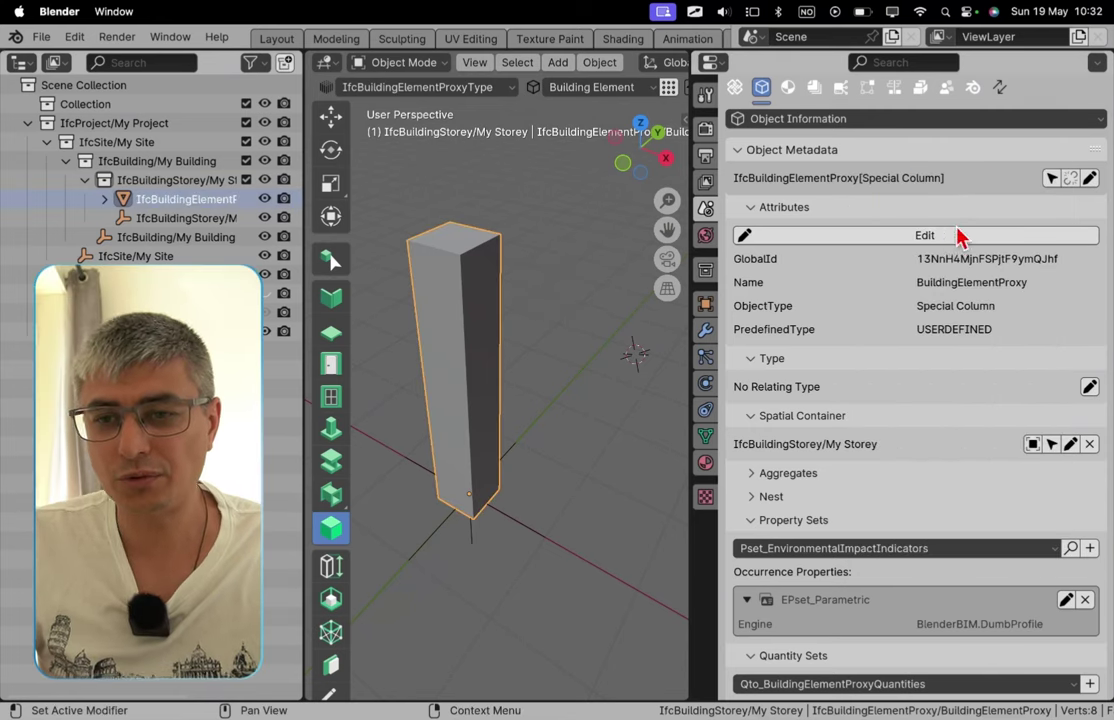
pyautogui.click(1090, 178)
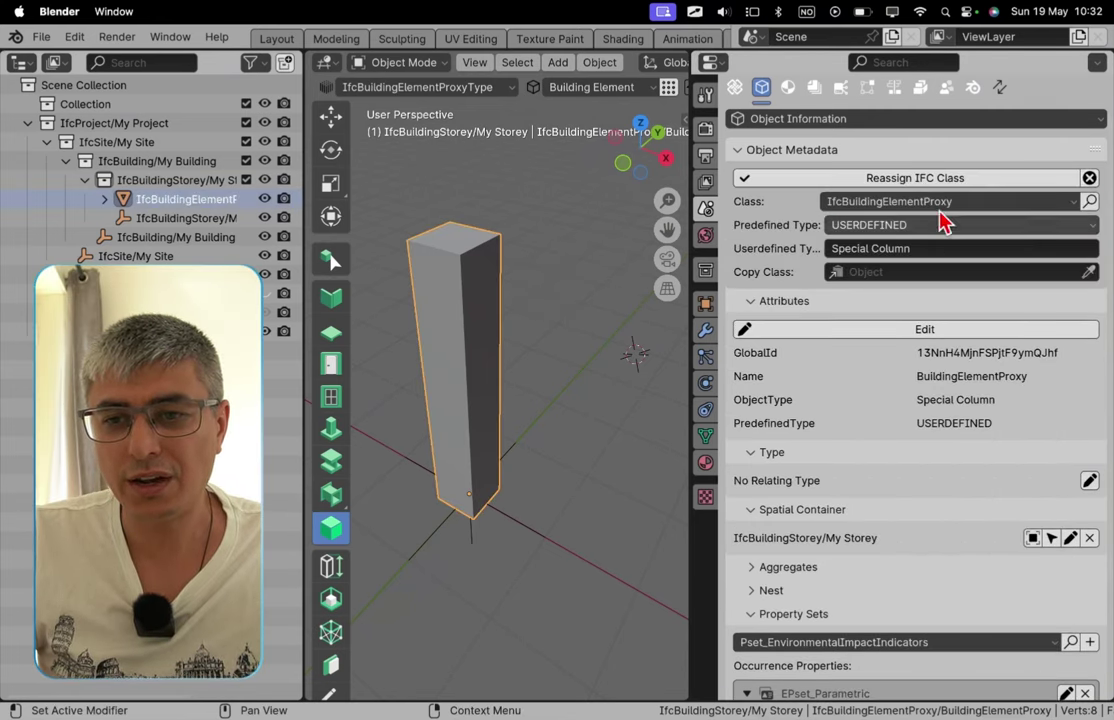
pyautogui.click(995, 202)
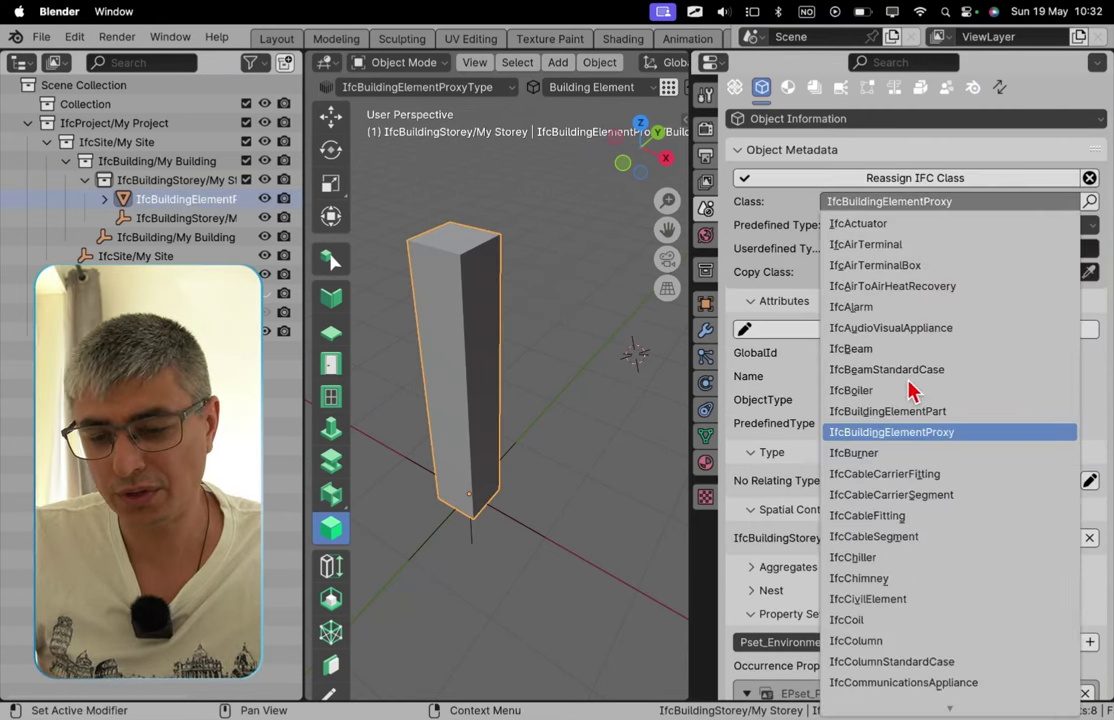
pyautogui.click(909, 645)
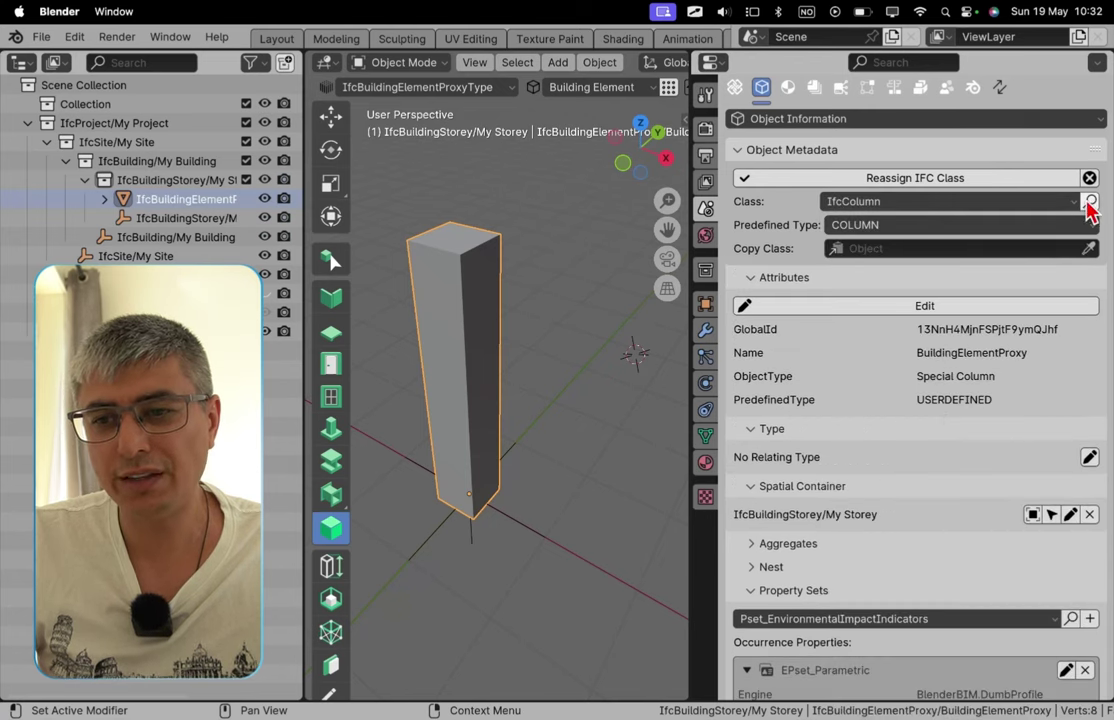
pyautogui.click(1089, 202)
pyautogui.click(1003, 197)
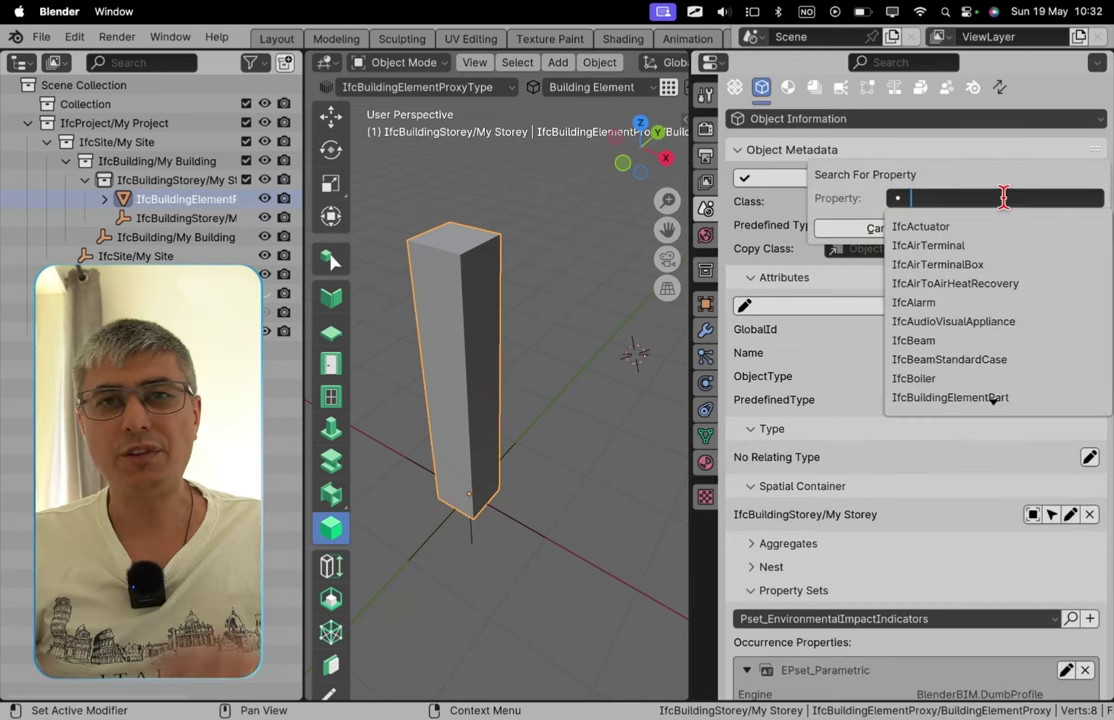
pyautogui.write('column')
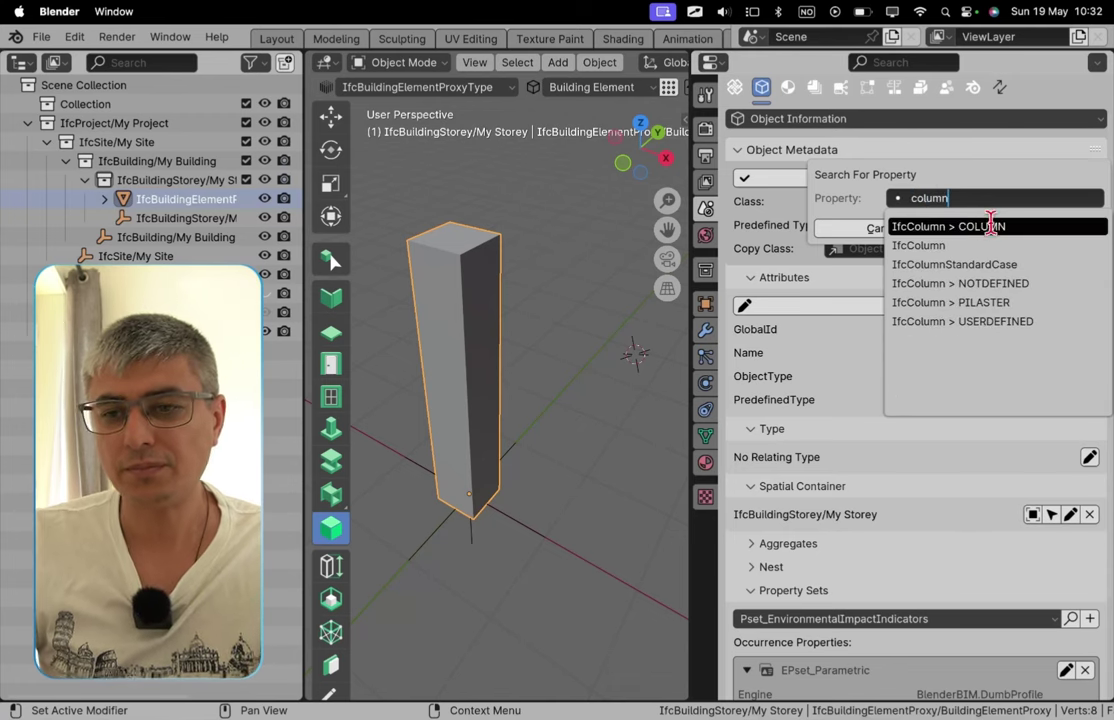
pyautogui.click(966, 245)
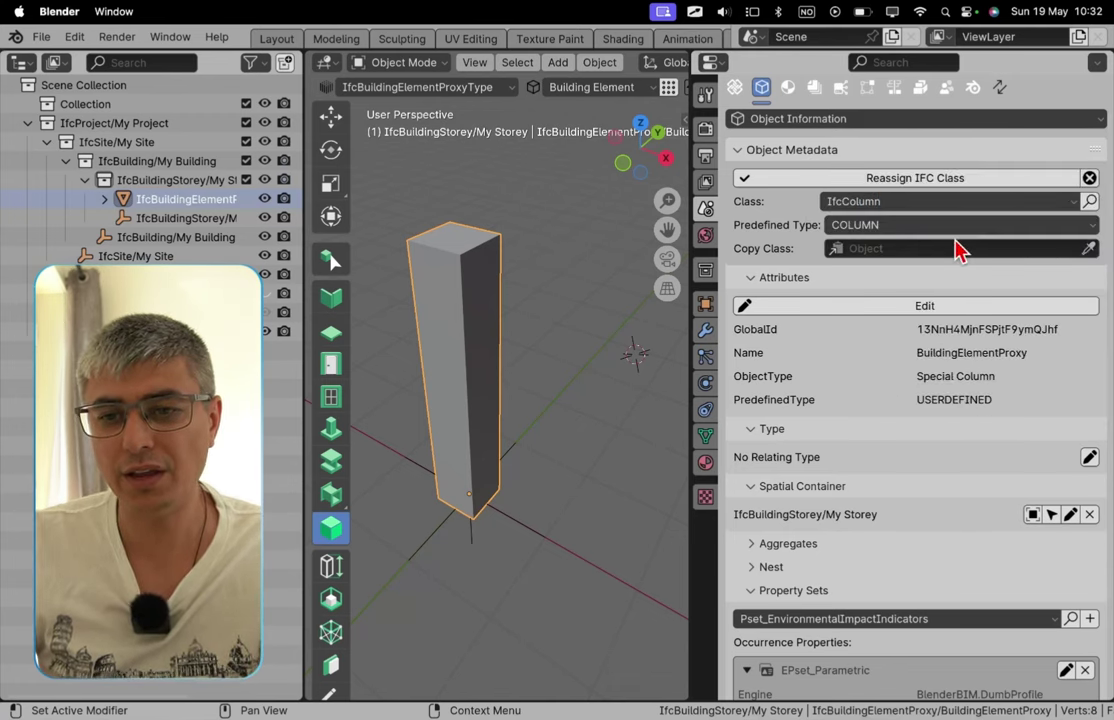
# - Keep COLUMN as the predefined type and apply the IfcColumn reassignment
pyautogui.click(986, 223)
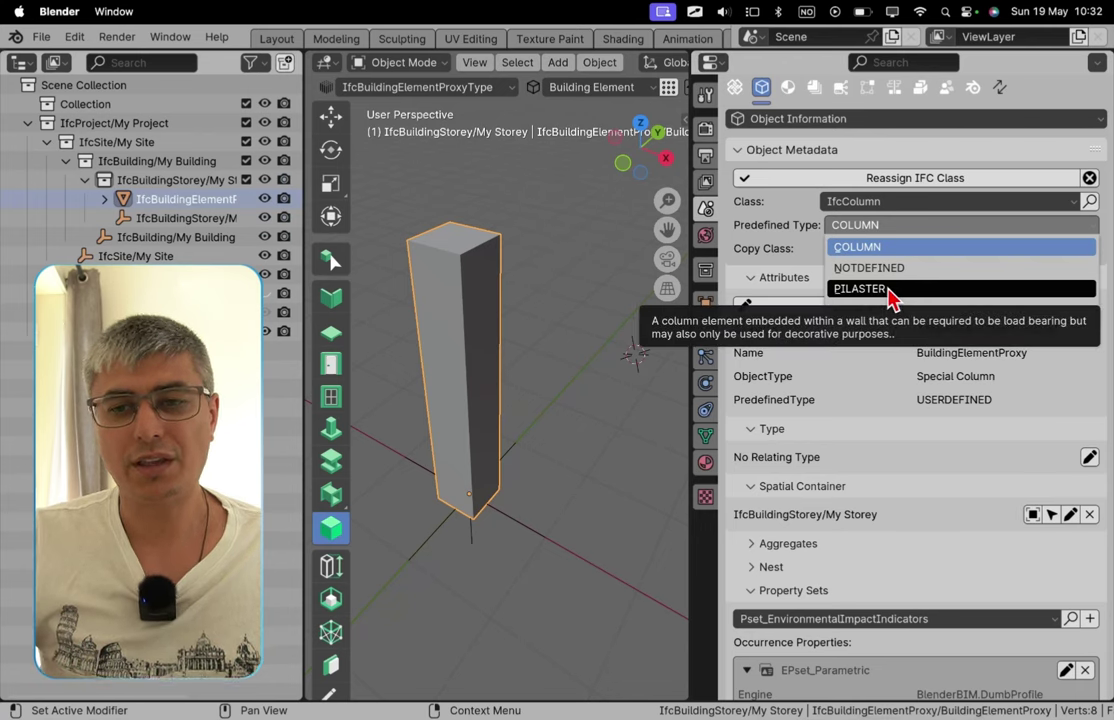
pyautogui.click(965, 226)
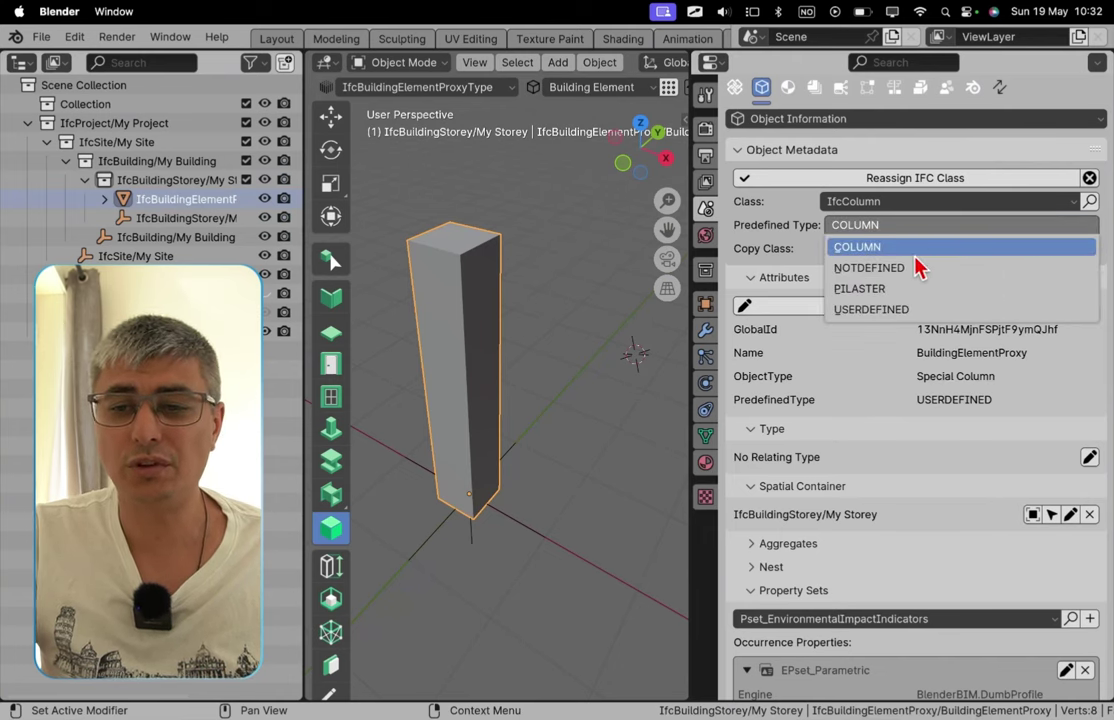
pyautogui.click(919, 250)
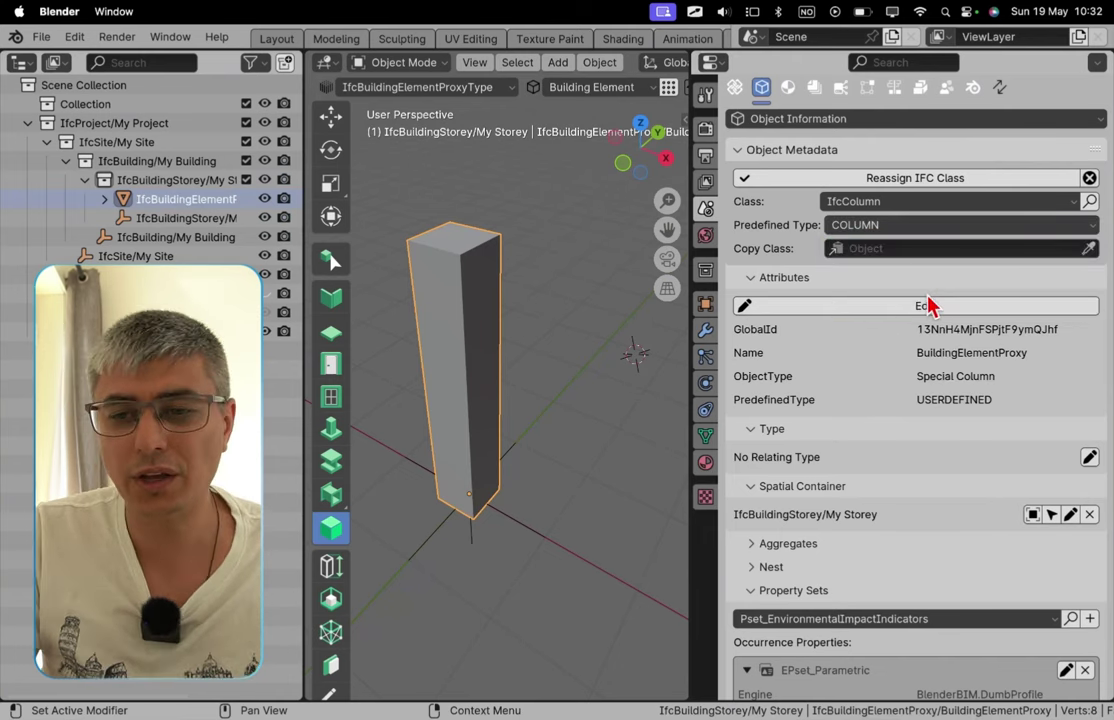
pyautogui.click(990, 179)
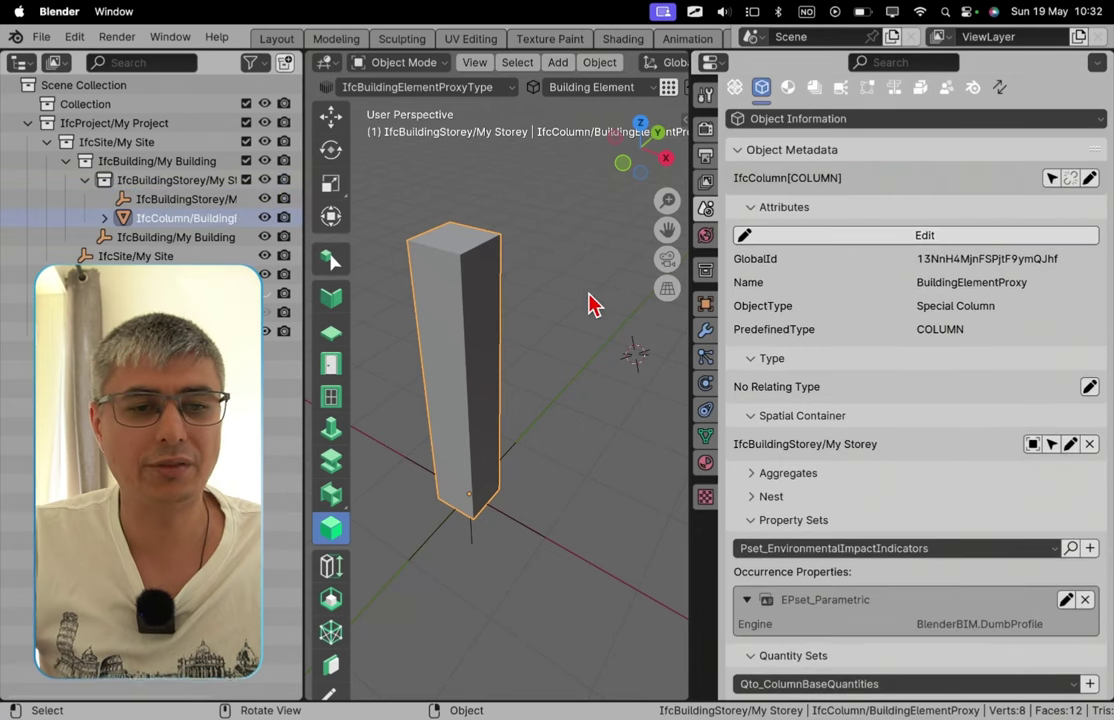
# - Rename the column to 'Column 100x100' in its attributes and save the attributes
pyautogui.moveTo(587, 305); pyautogui.dragTo(557, 286, button='middle')
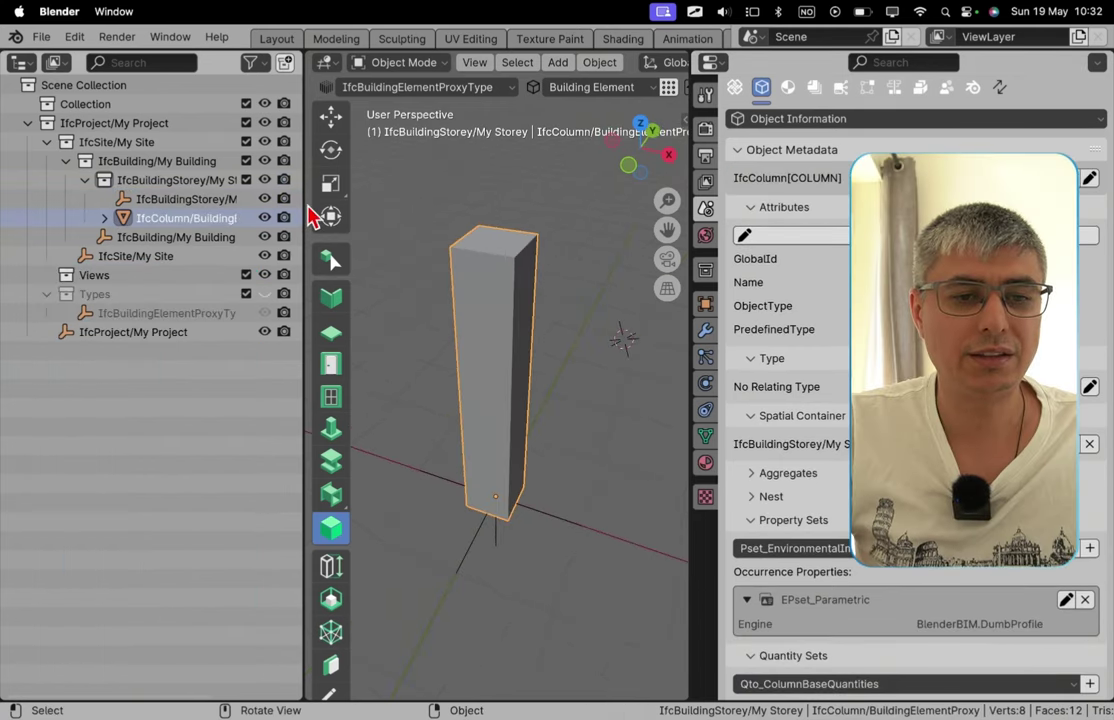
pyautogui.moveTo(307, 217); pyautogui.dragTo(465, 220)
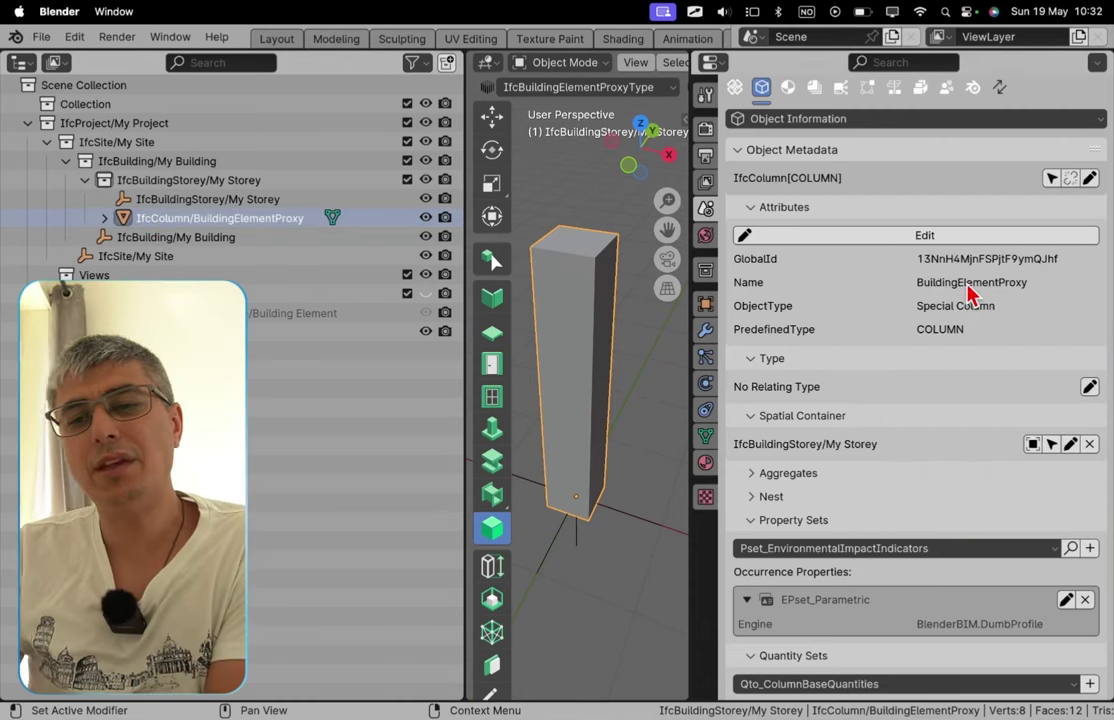
pyautogui.click(987, 237)
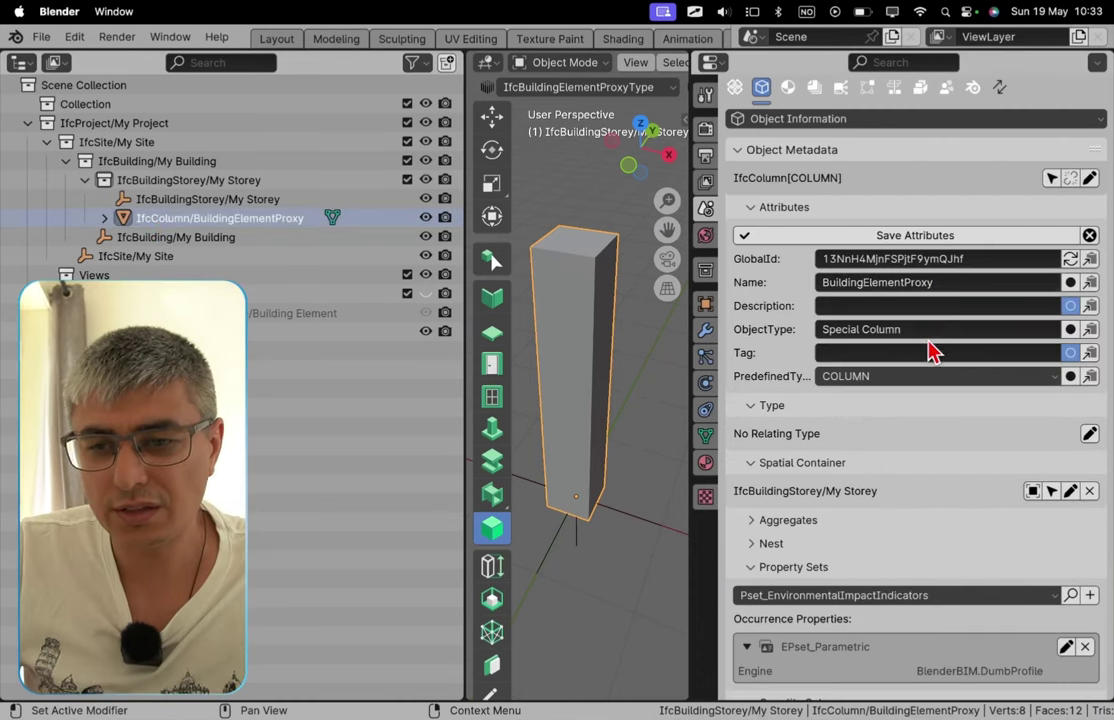
pyautogui.click(950, 283)
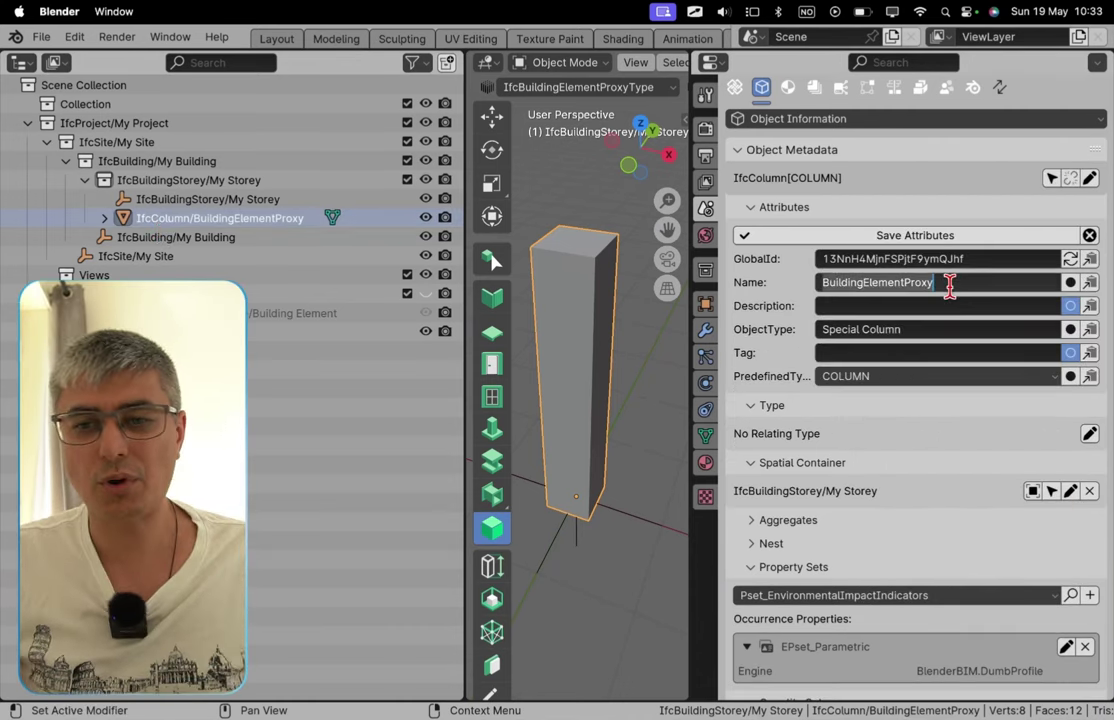
pyautogui.write('X')
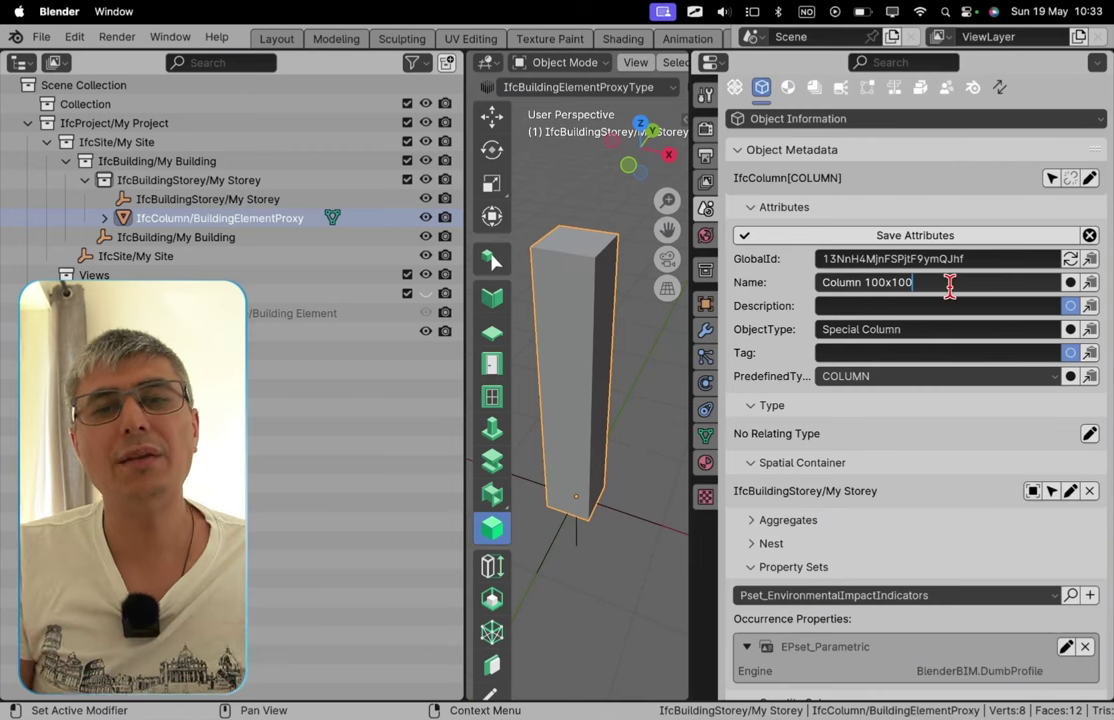
pyautogui.click(957, 235)
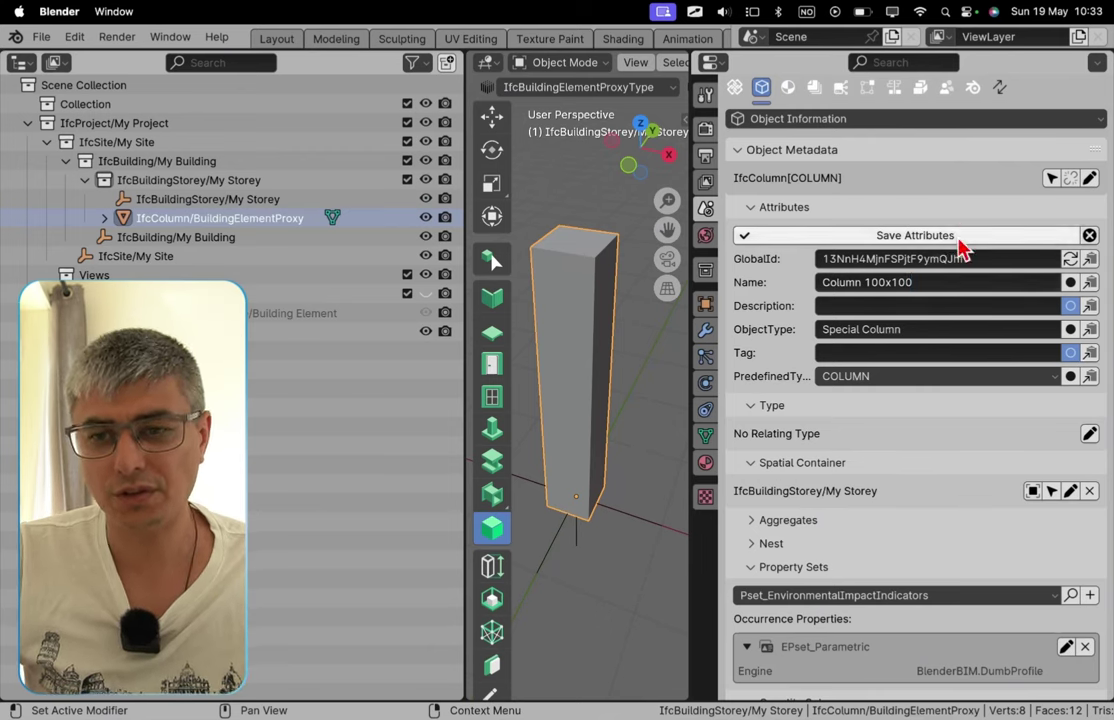
pyautogui.click(960, 238)
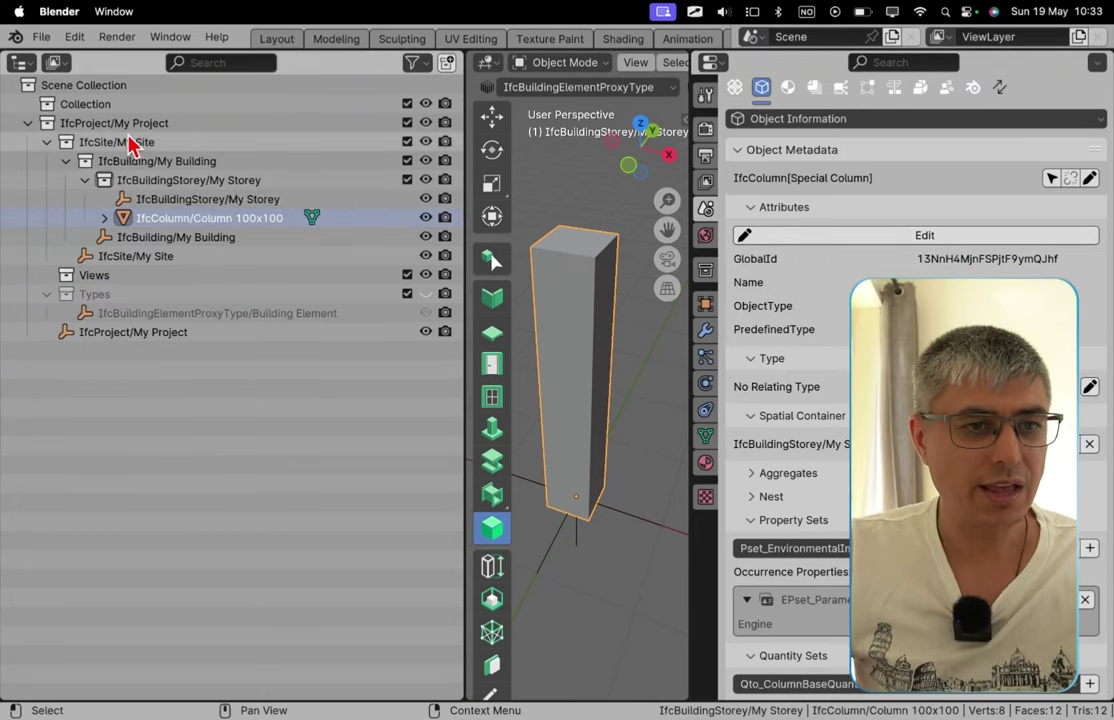
# - Save the IFC project Proxy stuff.ifc to disk
pyautogui.click(41, 37)
pyautogui.click(90, 112)
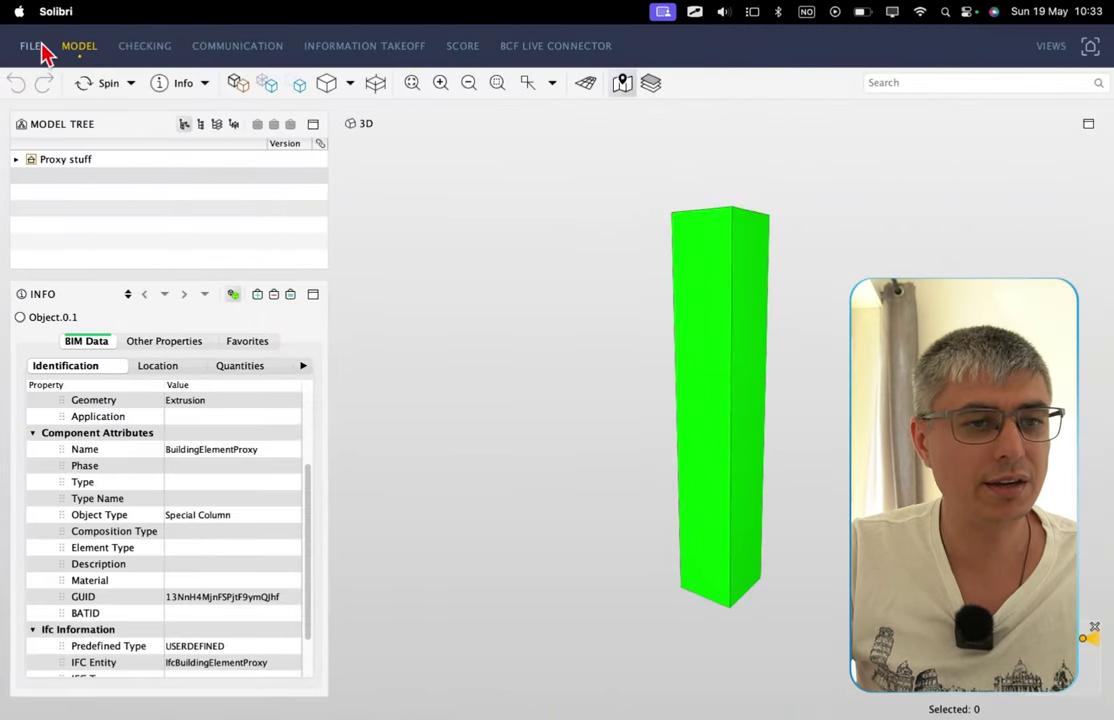
# - Reload Proxy stuff.ifc from Recent Models, discarding changes, and inspect the column's IfcColumn properties
pyautogui.click(38, 46)
pyautogui.click(47, 207)
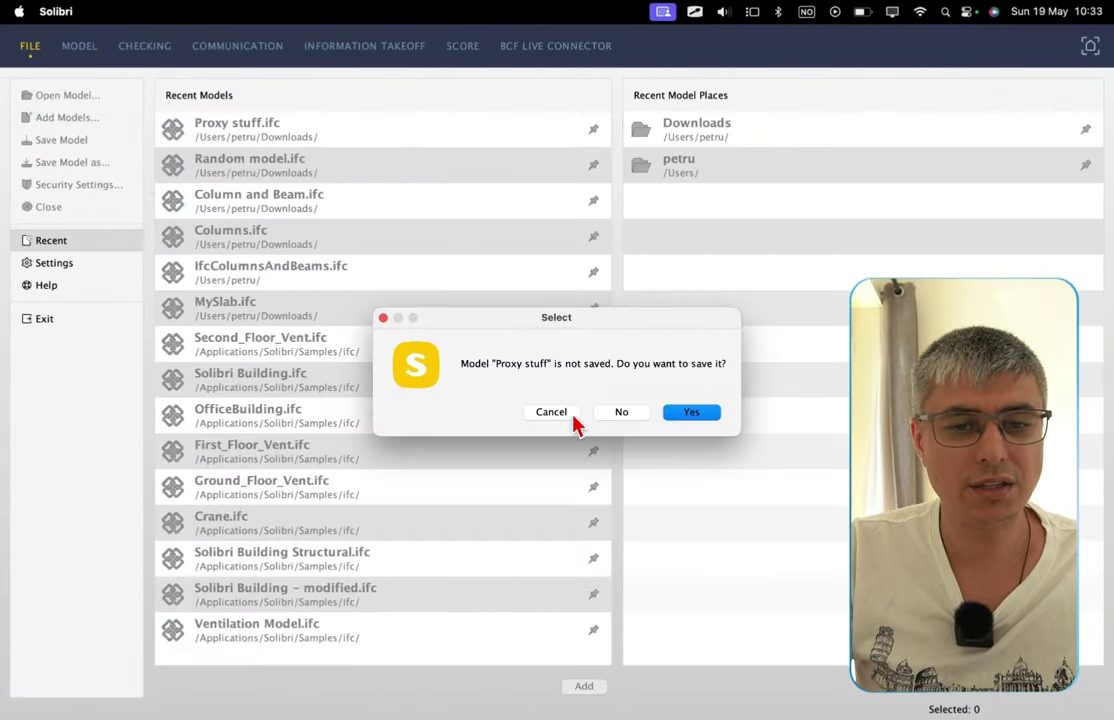
pyautogui.click(628, 413)
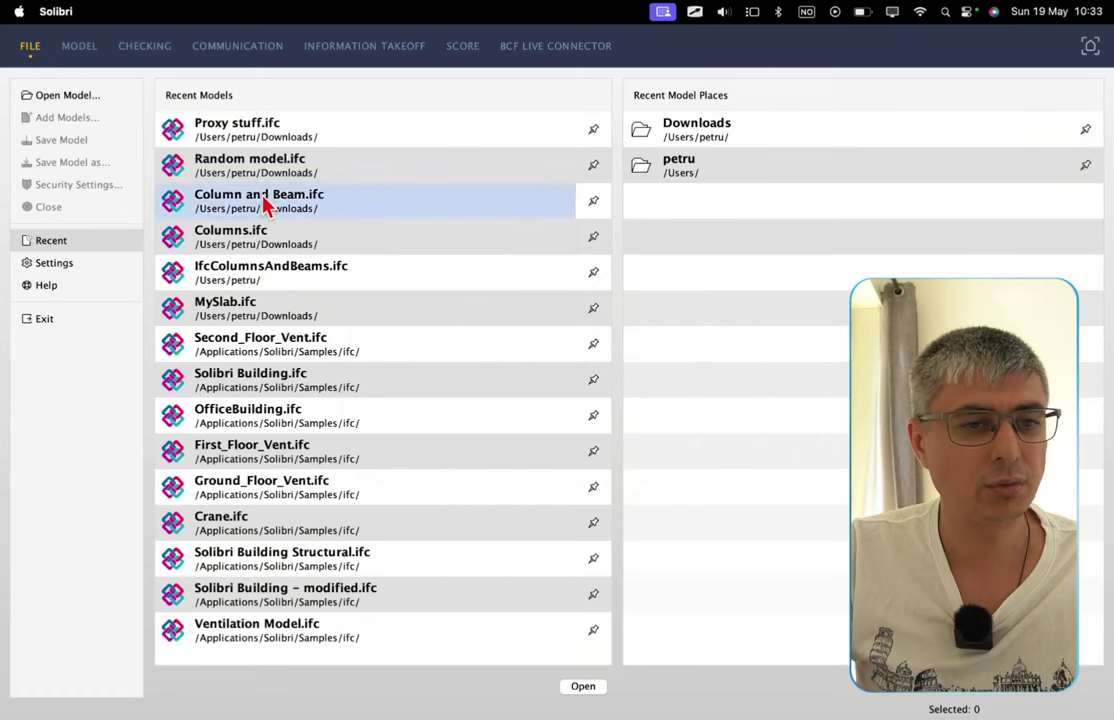
pyautogui.doubleClick(288, 139)
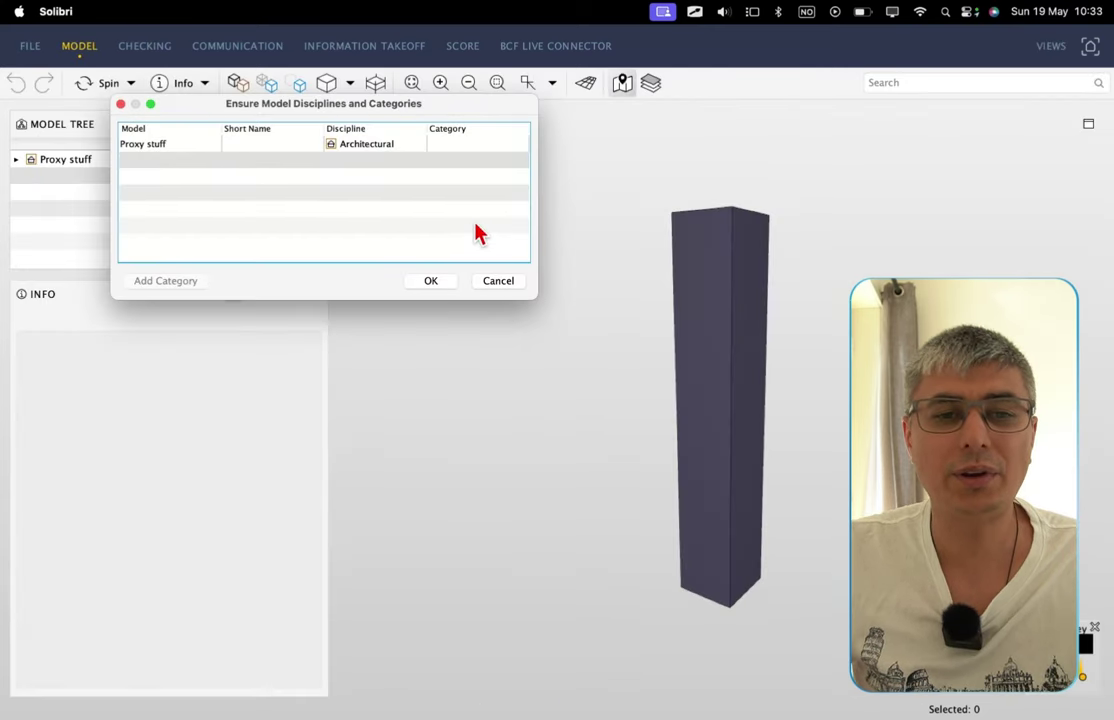
pyautogui.click(431, 281)
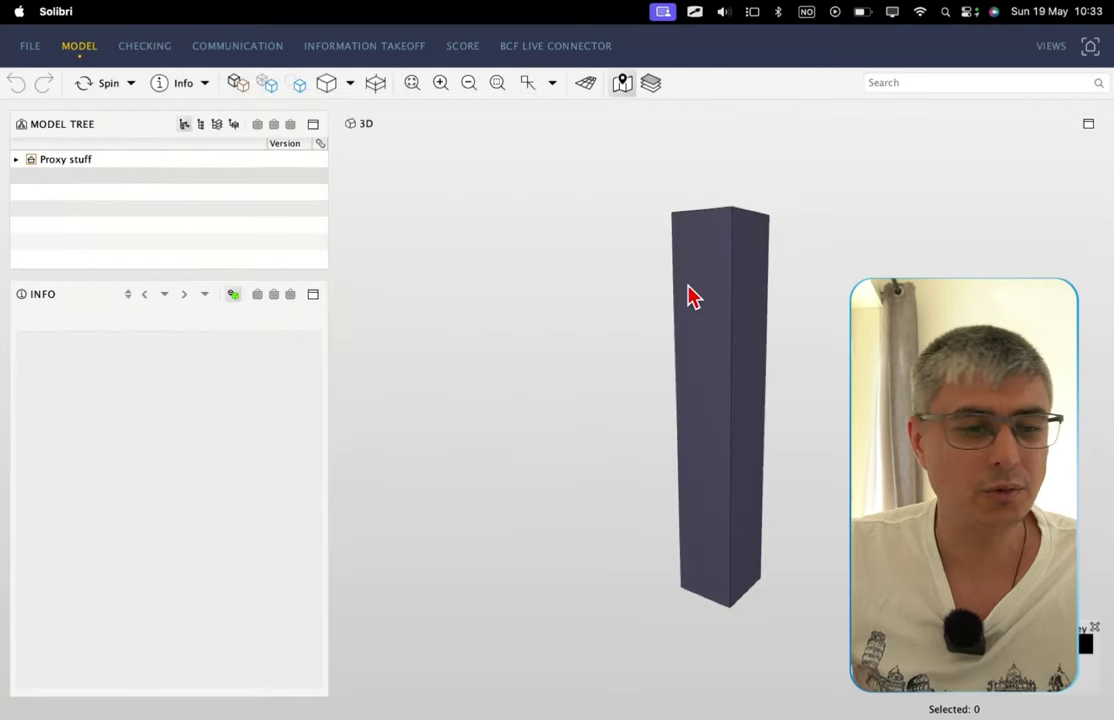
pyautogui.scroll(-5, 286, 485)
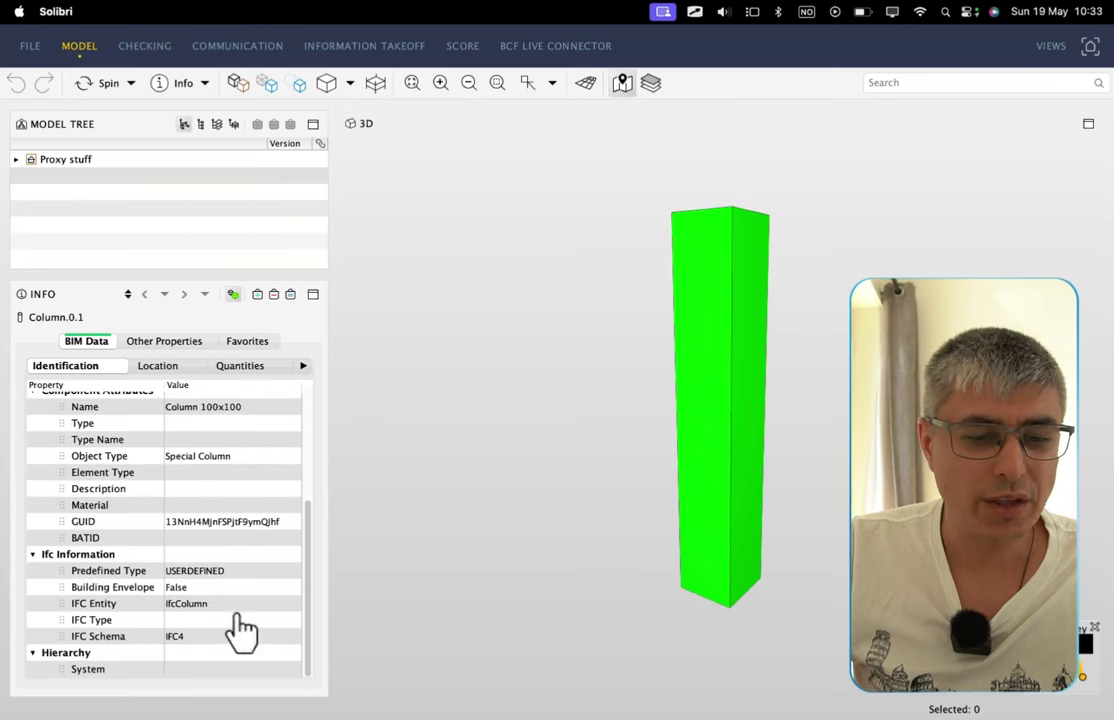